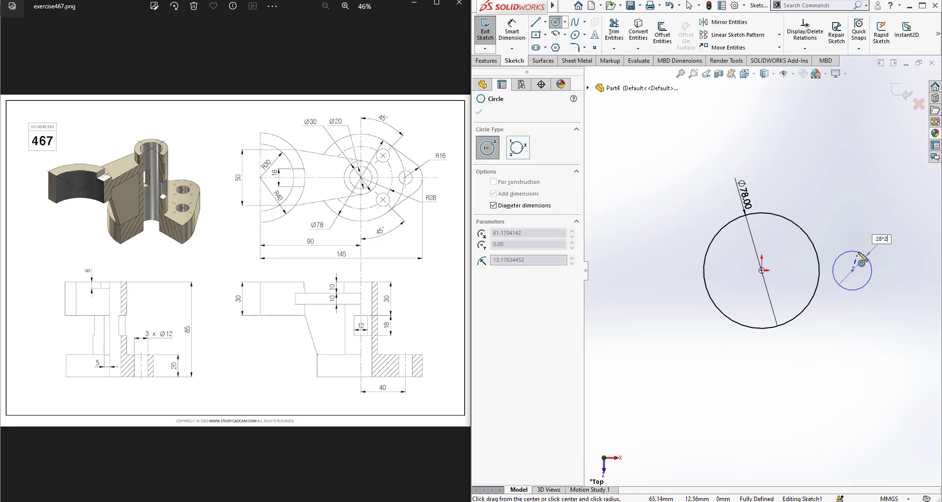
Finish the second circle at 56 mm diameter and dimension its center 55 mm (145-90) from the origin.
key("Return")
key("Escape")
right_click_drag(854, 312, 855, 290)
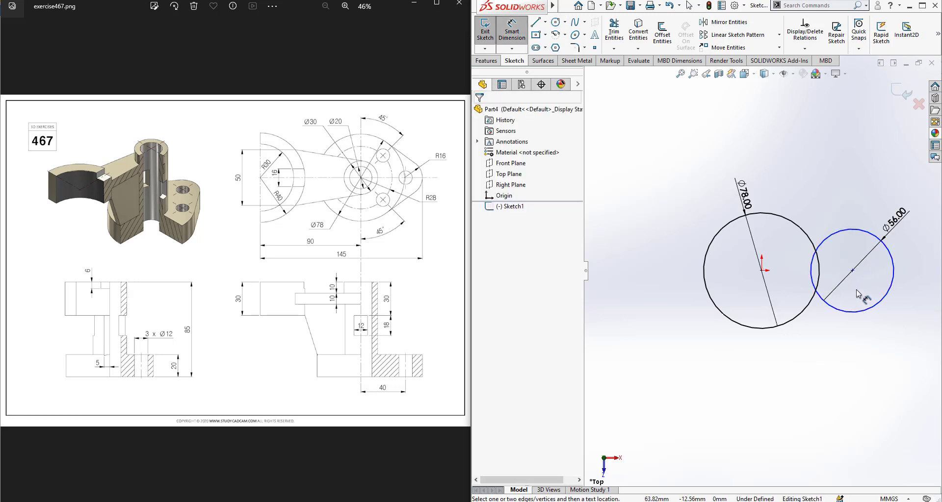
left_click(852, 271)
left_click(761, 270)
left_click(716, 413)
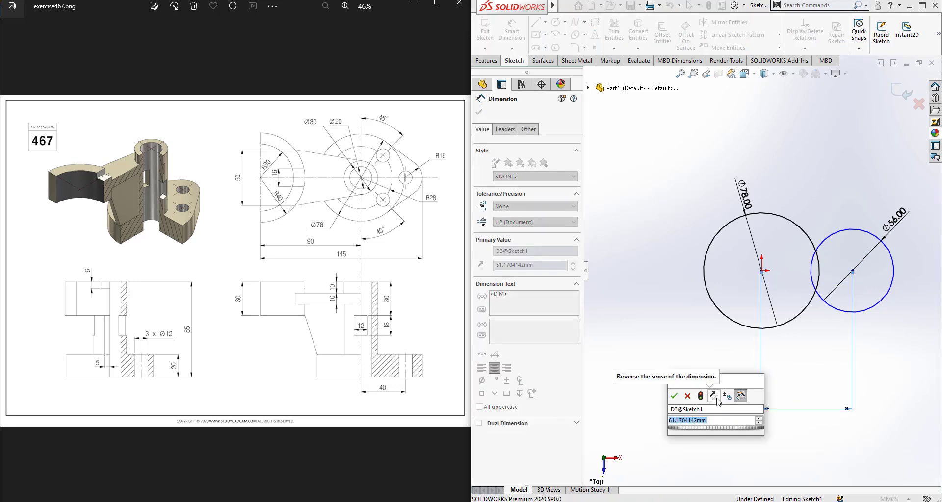
type("145")
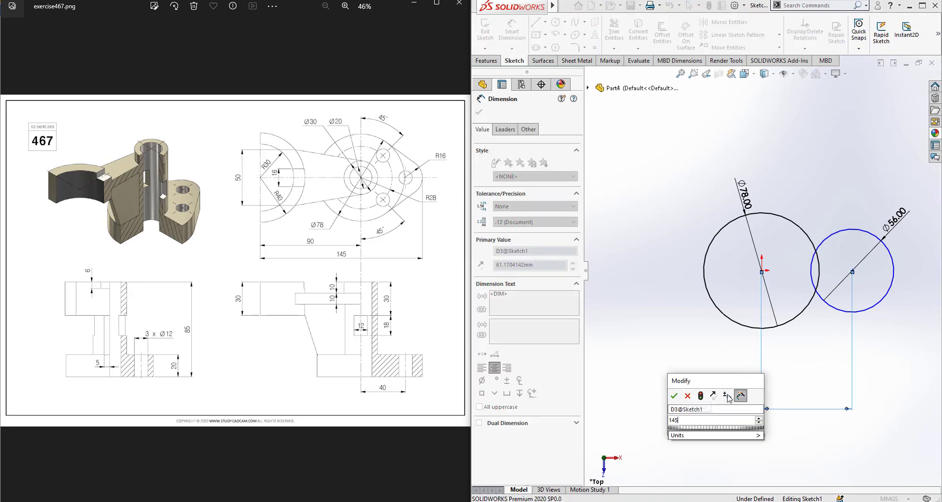
type("-90")
key("Return")
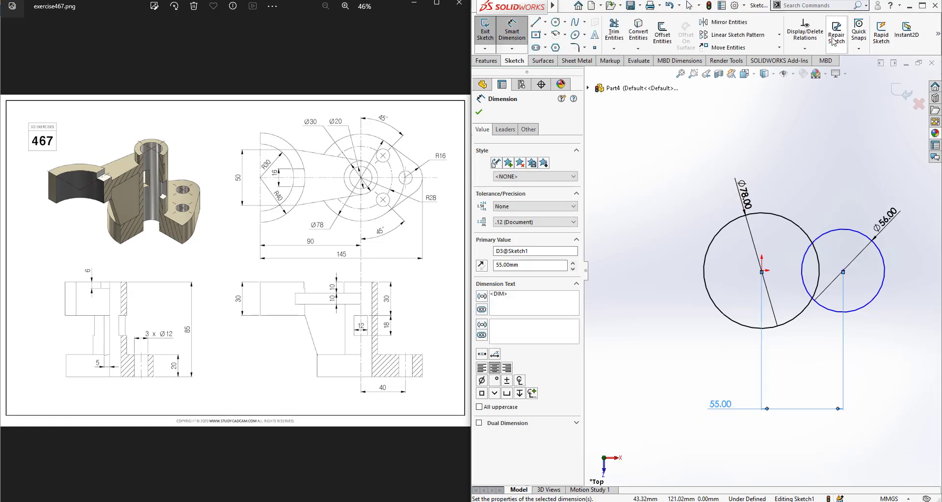
key("Escape")
Add a horizontal relation between the center of the smaller circle and the origin.
left_click(843, 270)
left_click(762, 271)
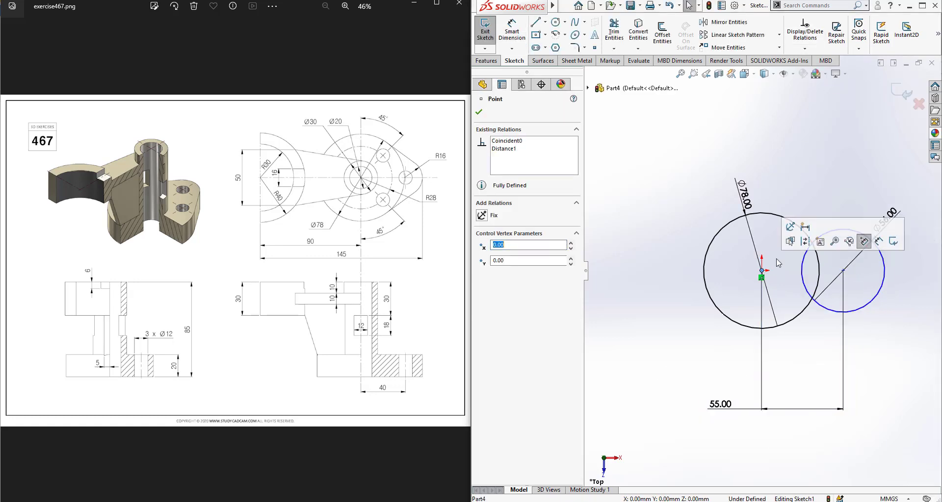
left_click(843, 270, "ctrl")
left_click(827, 228)
key("Escape")
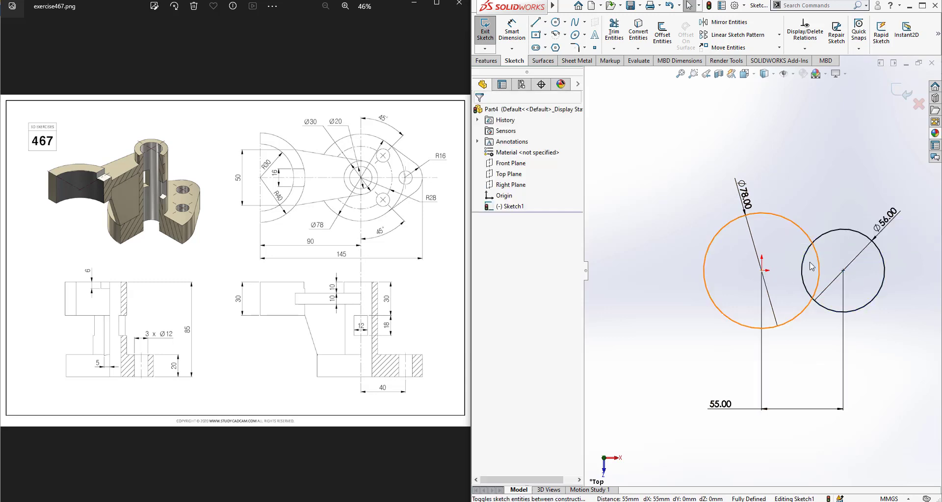
Draw two lines tangent to both circles, one along the upper side and one along the lower side.
key("l")
left_click_drag(791, 219, 851, 230)
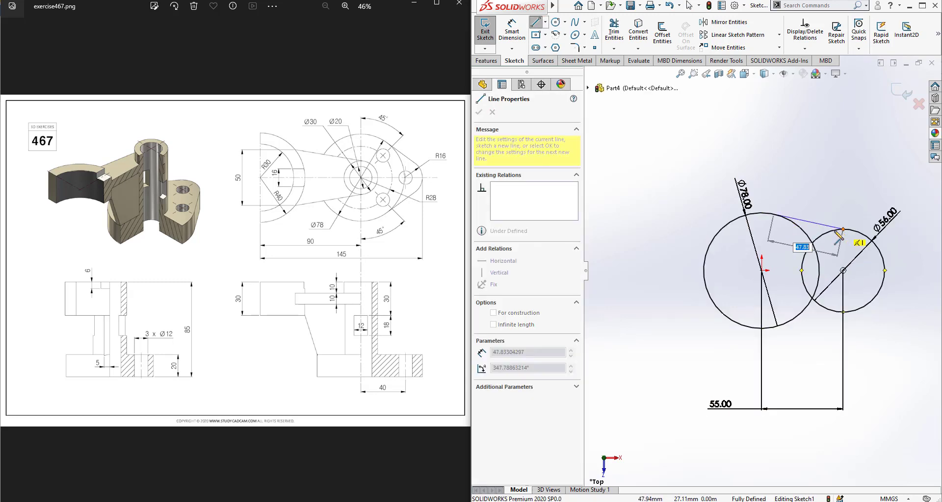
key("Escape")
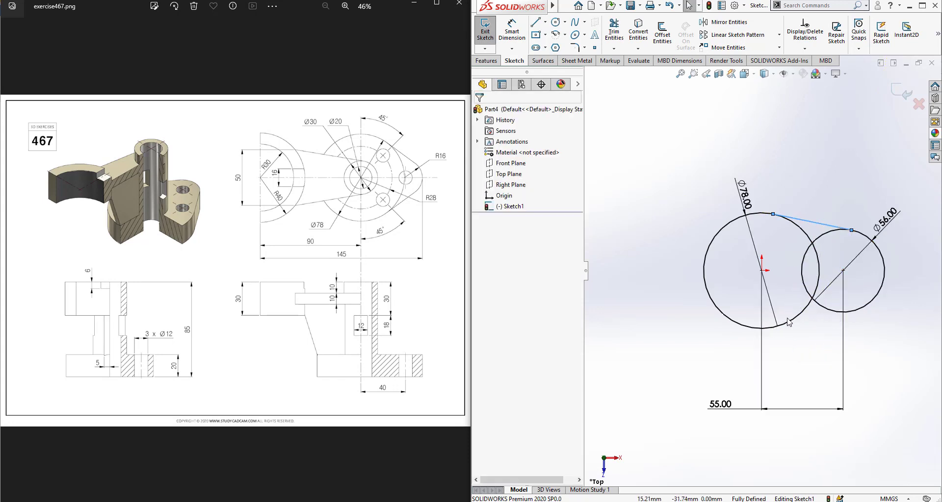
key("l")
mouse_move(774, 327)
left_mouse_down()
mouse_move(858, 317)
mouse_move(847, 323)
left_mouse_up()
key("Escape")
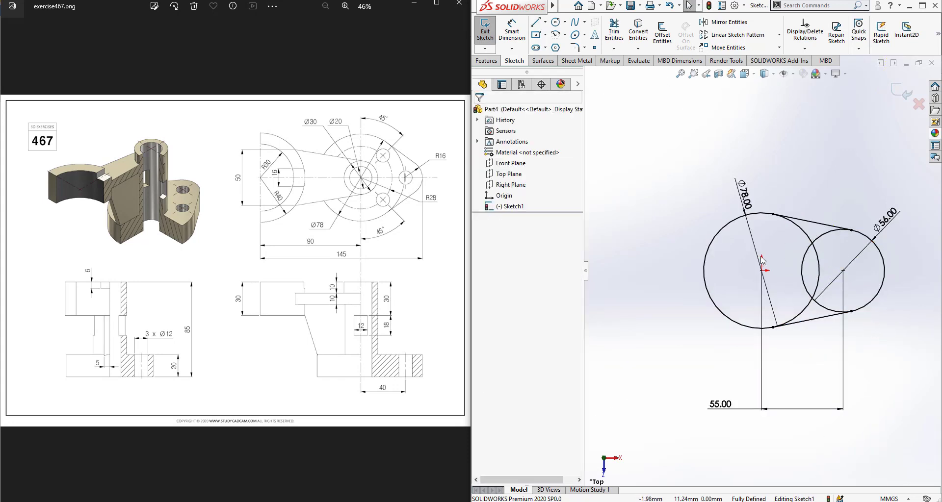
Trim away the inner arcs of both circles to leave a closed teardrop outline.
key("t")
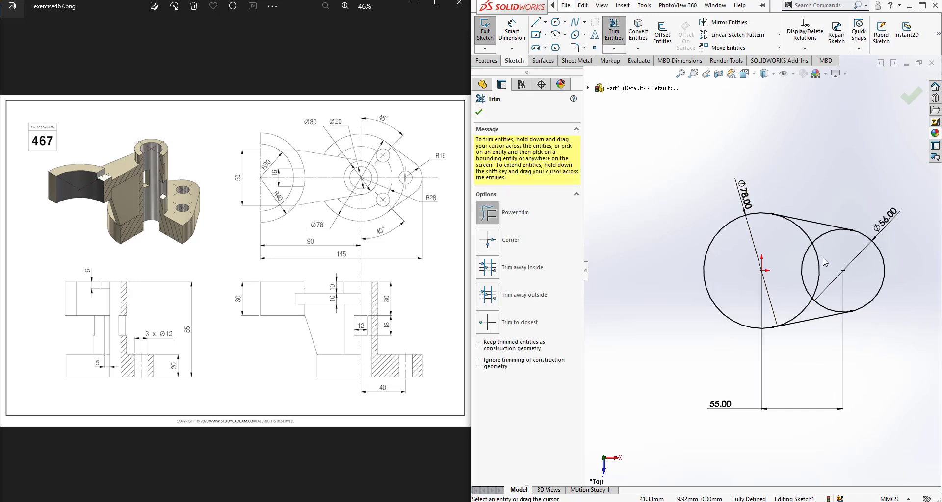
left_click_drag(815, 235, 826, 271)
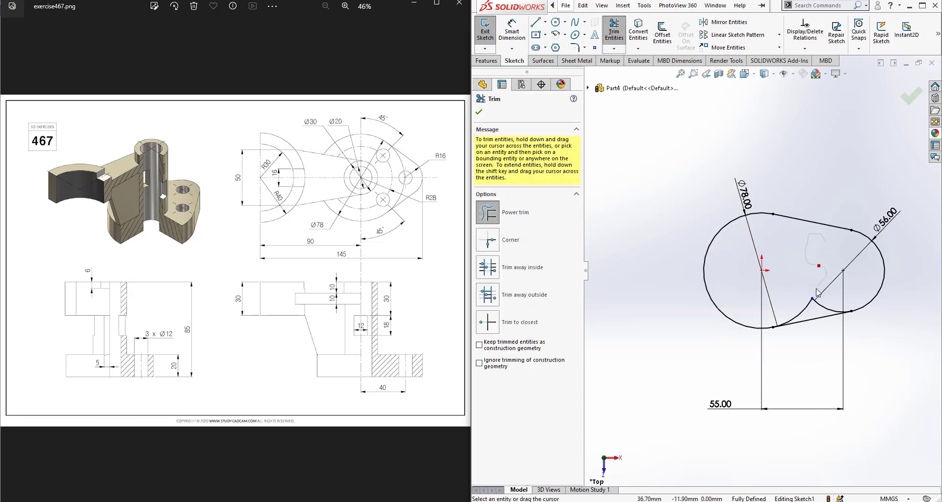
left_click_drag(820, 305, 828, 307)
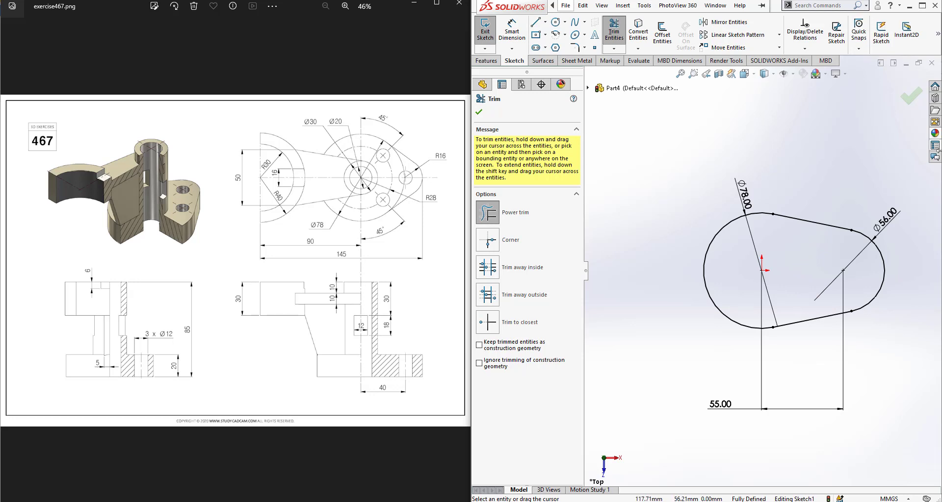
Set the diameter of the smaller end arc to 32 mm (16*2).
key("Escape")
double_click(887, 219)
type("16")
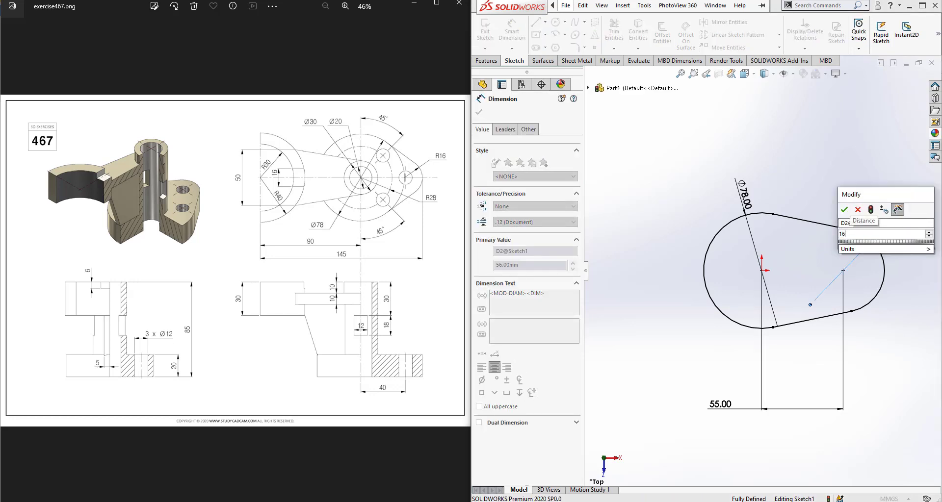
type("*2")
key("Return")
left_click(781, 279)
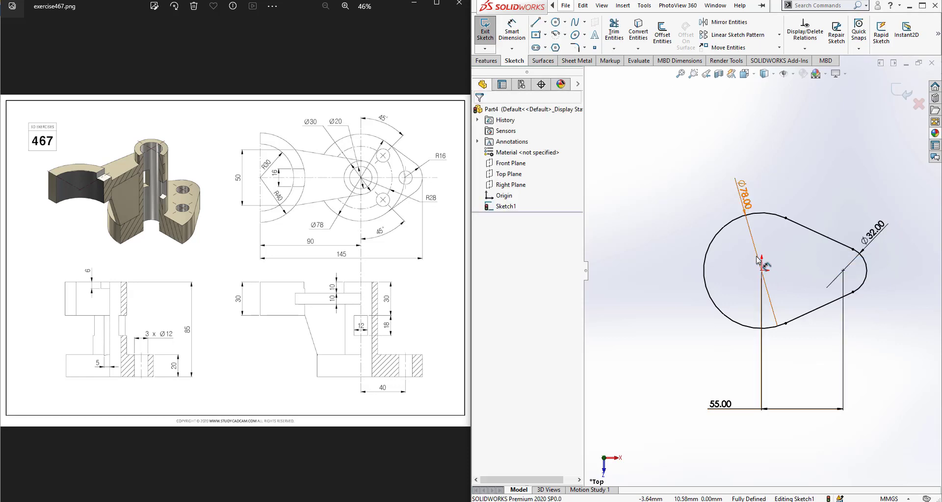
Exit the sketch and extrude the teardrop profile 20 mm as the base plate.
left_click(485, 31)
left_click(486, 60)
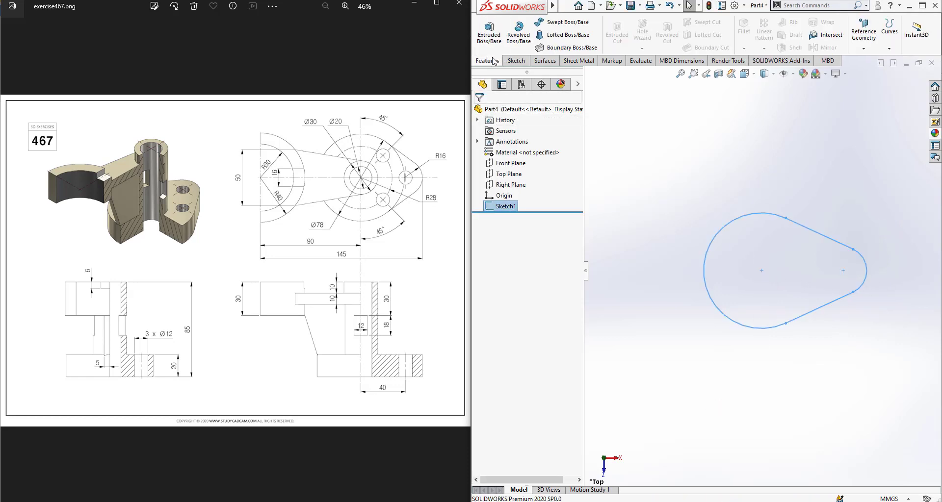
left_click(489, 32)
type("20")
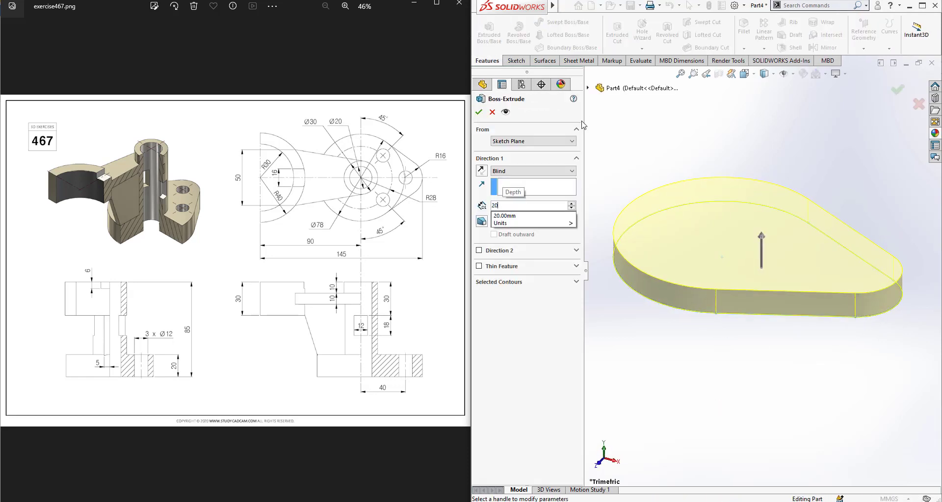
key("Return")
left_click(484, 112)
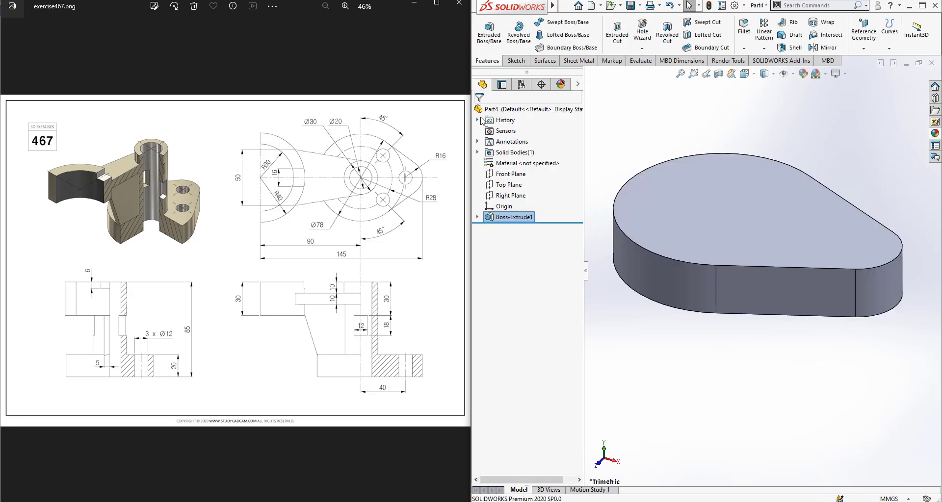
Sketch two concentric circles of 30 mm and 20 mm diameter at the origin on the Top Plane.
scroll(808, 266, "down", 2)
left_click(508, 185)
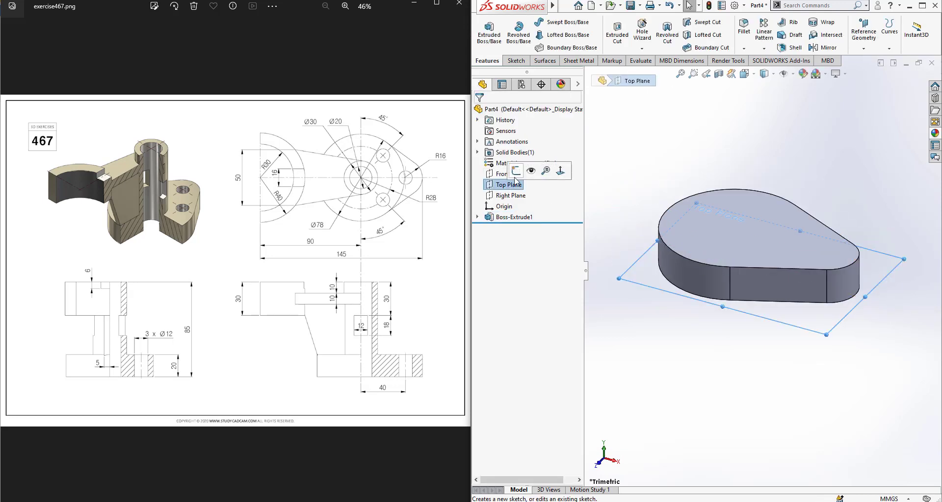
left_click(526, 174)
left_click(555, 23)
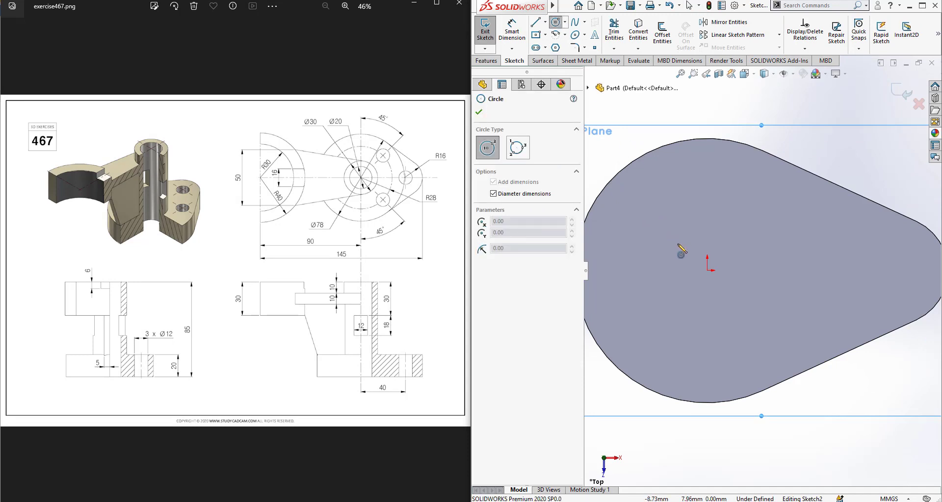
left_click(708, 269)
type("30")
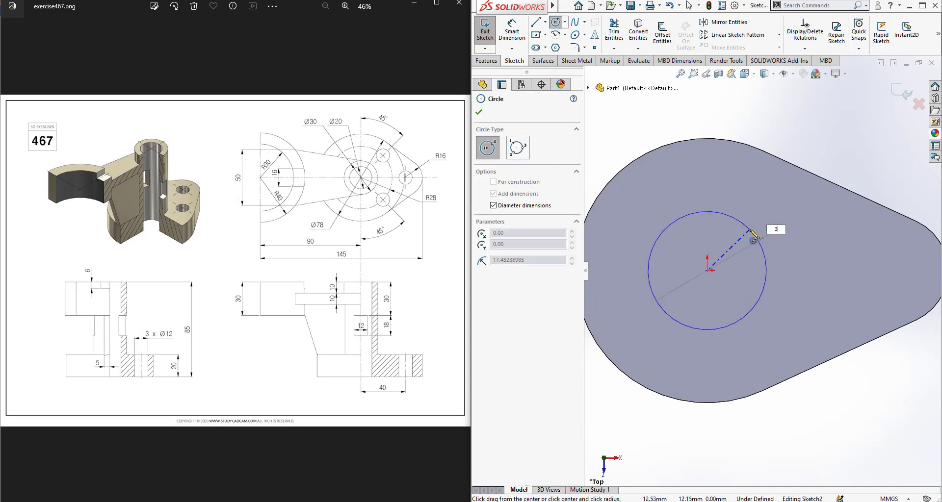
key("Return")
left_click(707, 270)
type("20")
key("Return")
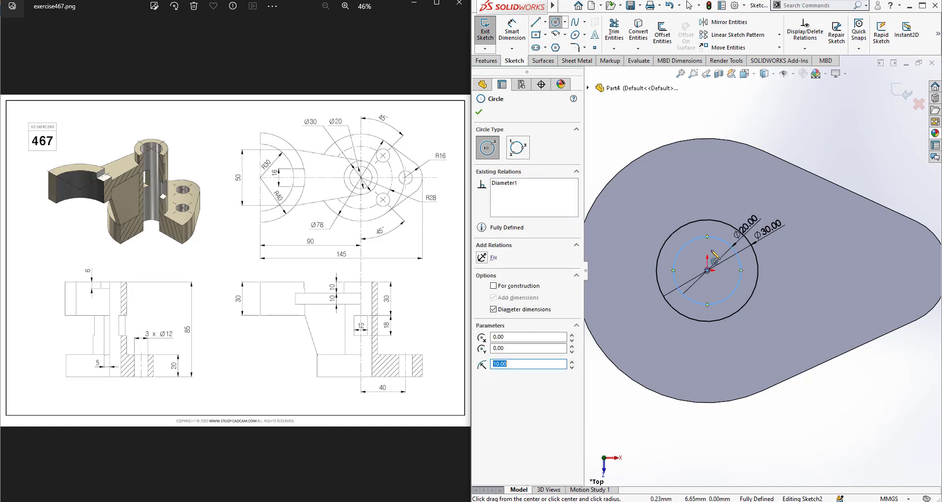
key("Escape")
key("f")
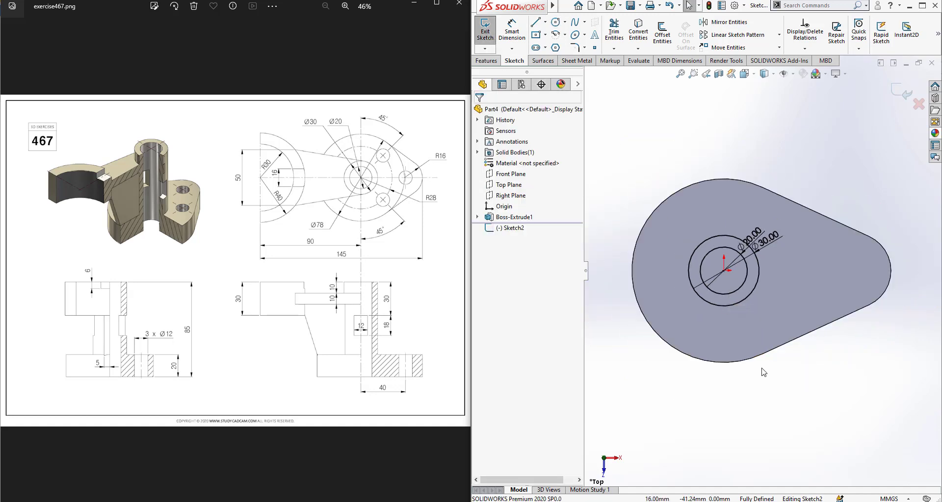
Extrude the 30 mm circle contour 85 mm as a solid cylinder merged with the base.
middle_click_drag(766, 309, 764, 312)
left_click(486, 60)
left_click(489, 31)
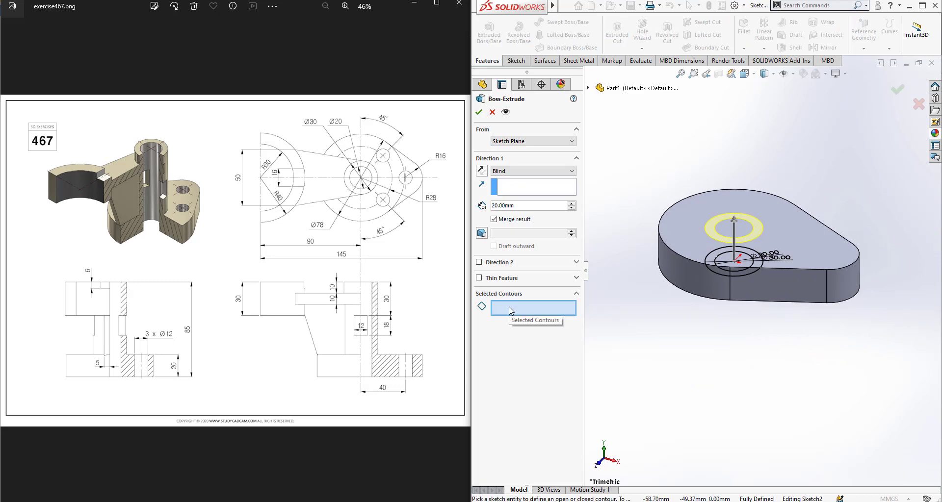
left_click(508, 307)
left_click(758, 271)
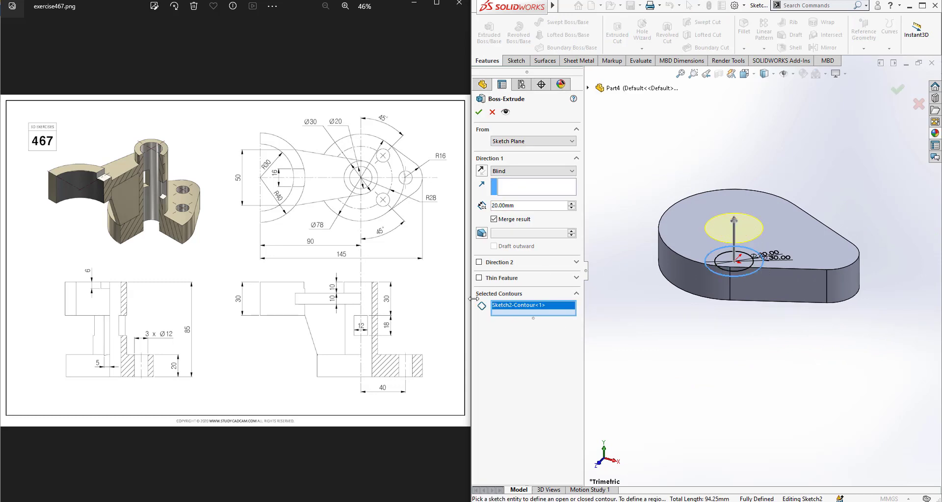
left_click(528, 209)
type("85")
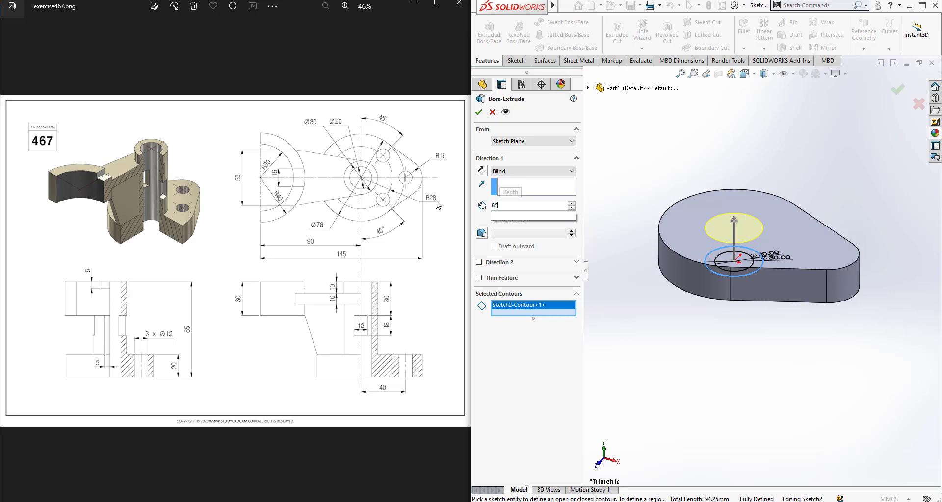
key("Return")
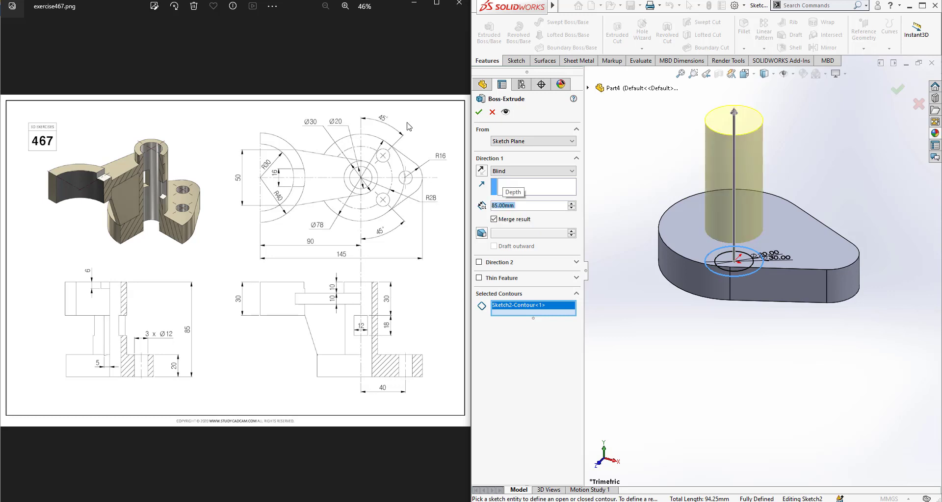
left_click(478, 113)
Cut the 20 mm circle contour of the cylinder's sketch Through All in the reversed direction.
left_click(617, 32)
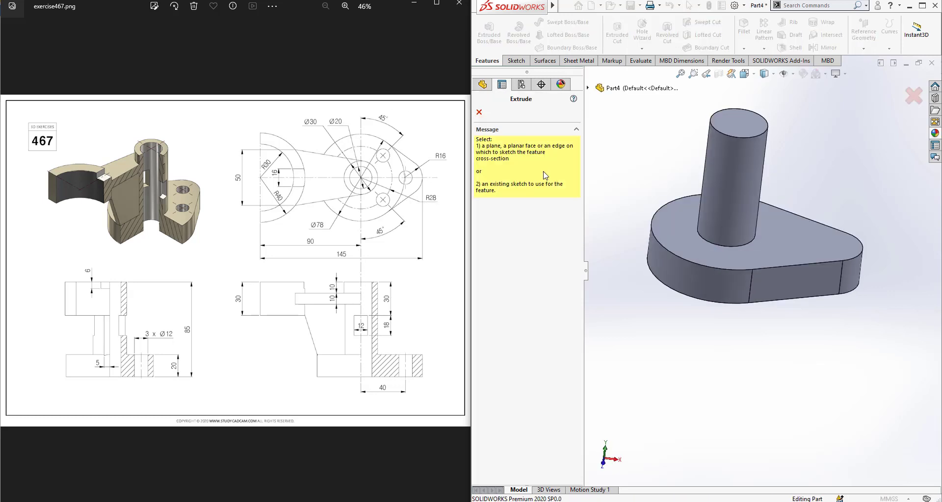
left_click(588, 87)
left_click(599, 206)
left_click(638, 217)
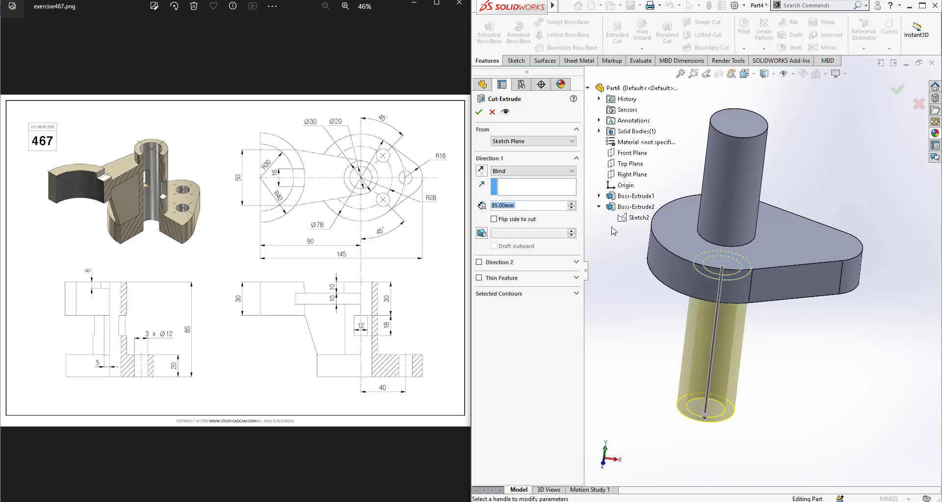
left_click(520, 294)
left_click(742, 273)
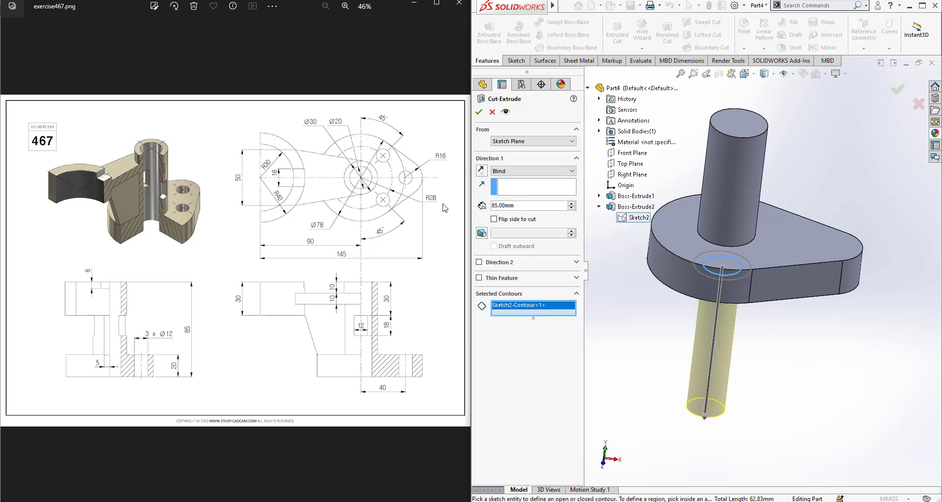
left_click(481, 171)
left_click(532, 170)
left_click(513, 183)
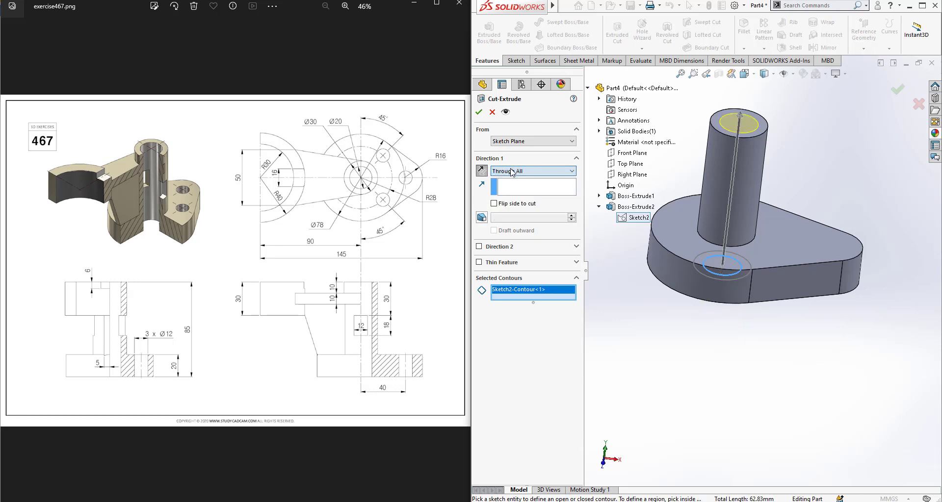
left_click(479, 112)
scroll(809, 312, "up", 2)
scroll(787, 274, "down", 1)
scroll(795, 290, "up", 2)
middle_click_drag(796, 292, 613, 147)
left_click(516, 61)
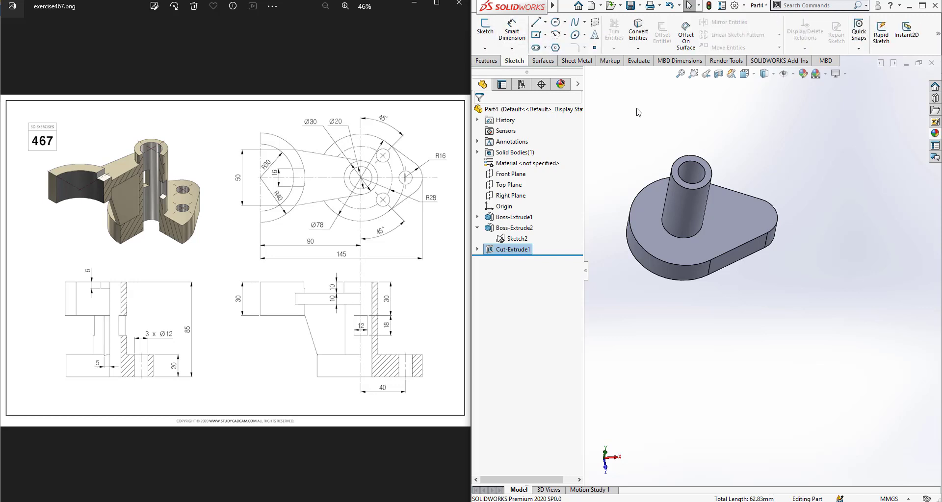
middle_click_drag(649, 192, 753, 333, "ctrl")
scroll(758, 339, "up", 3)
scroll(784, 362, "down", 2)
Create a reference plane offset 10 mm below the cylinder's top face, with the offset flipped.
left_click(486, 62)
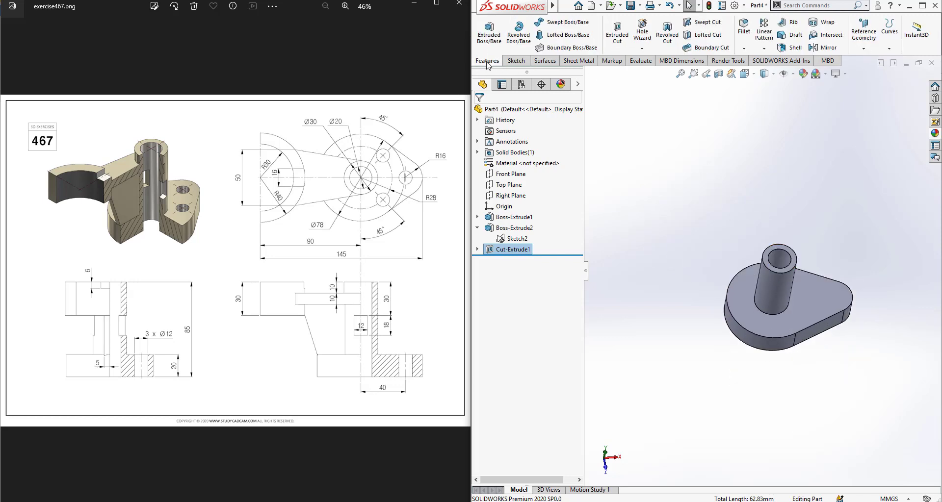
left_click(869, 41)
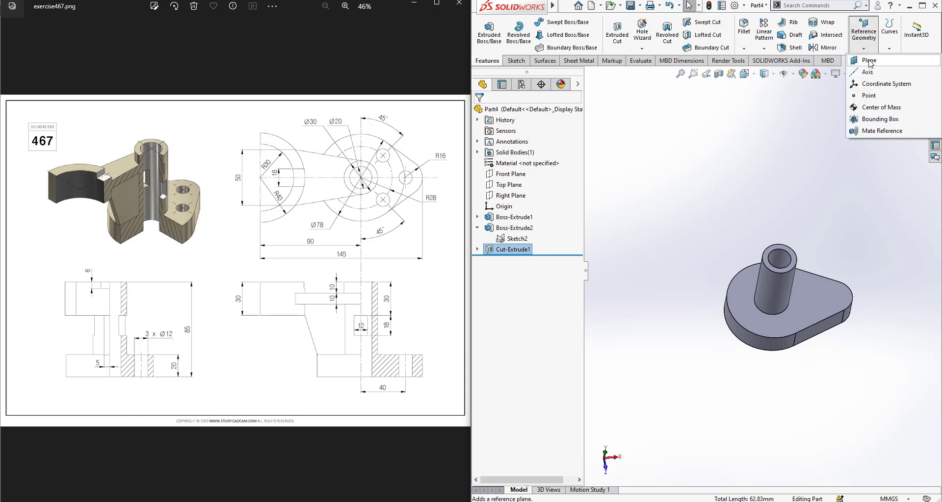
left_click(868, 61)
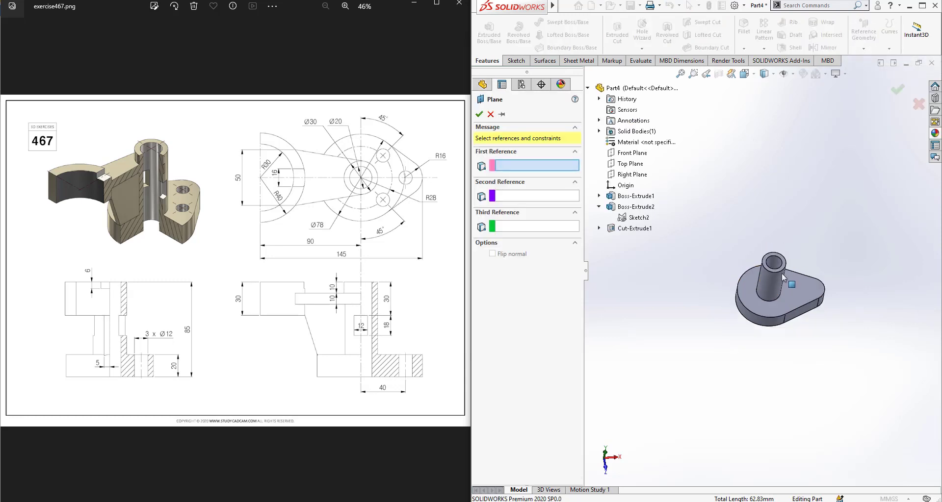
scroll(784, 274, "down", 1)
scroll(783, 272, "down", 3)
left_click(747, 217)
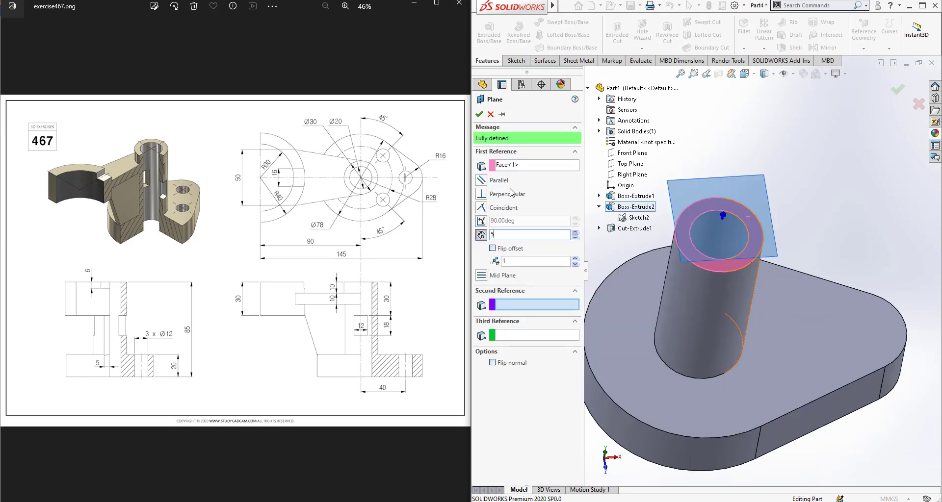
type("5")
left_click(492, 248)
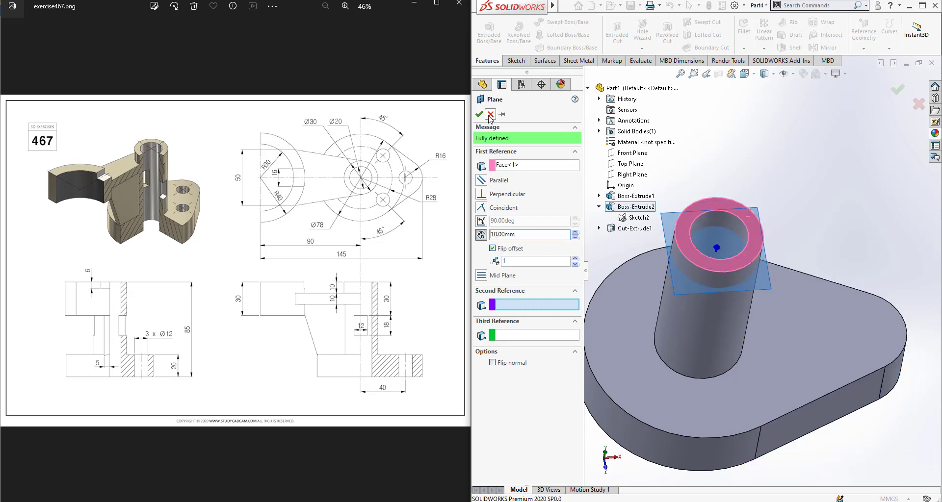
key("Return")
Start a sketch on the new offset plane and draw two concentric circles of 60 mm and 80 mm diameter level with the origin, beyond the base's round end.
scroll(708, 295, "up", 3)
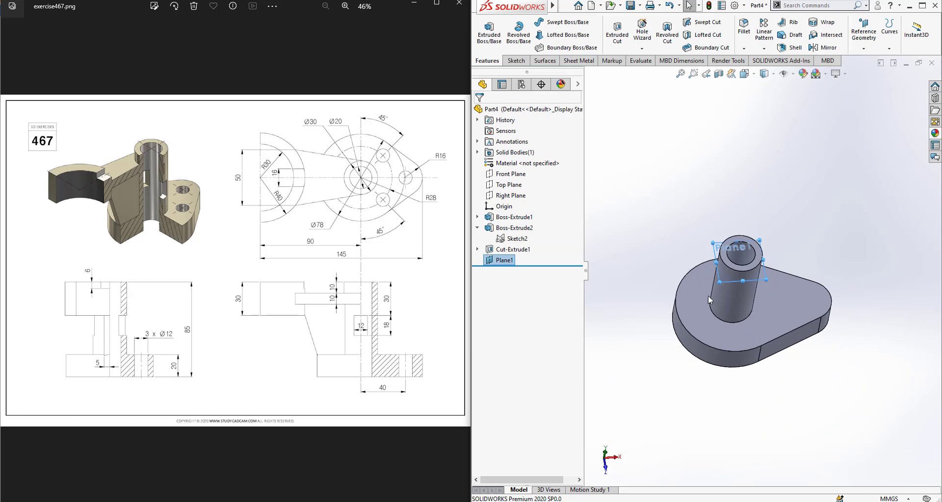
left_click(494, 262)
left_click(497, 249)
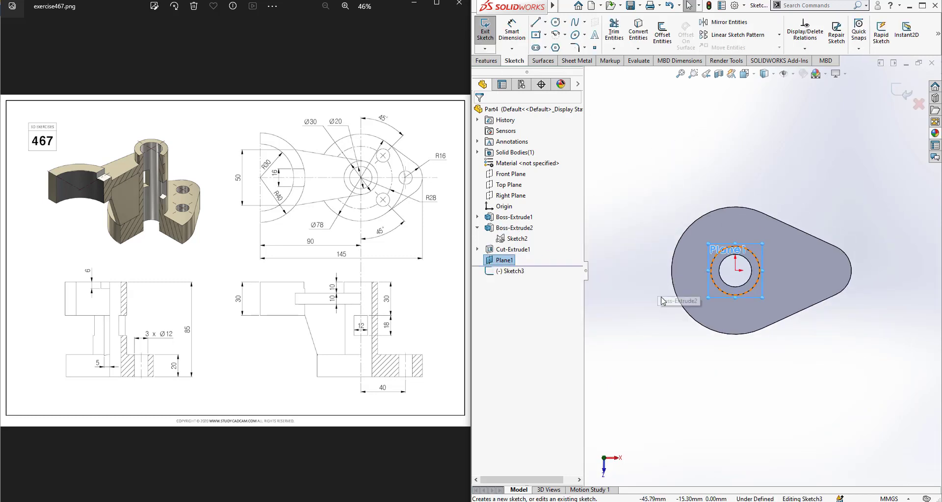
scroll(662, 300, "down", 3)
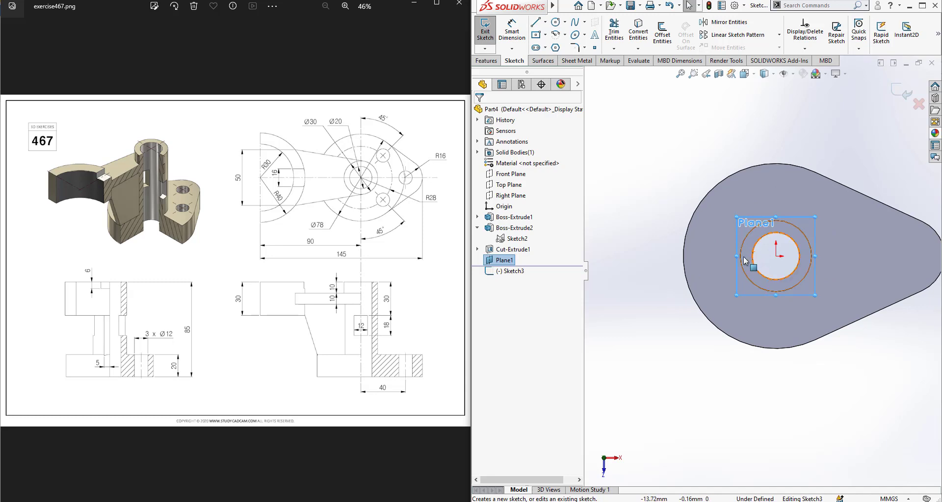
scroll(762, 273, "up", 2)
scroll(750, 283, "down", 2)
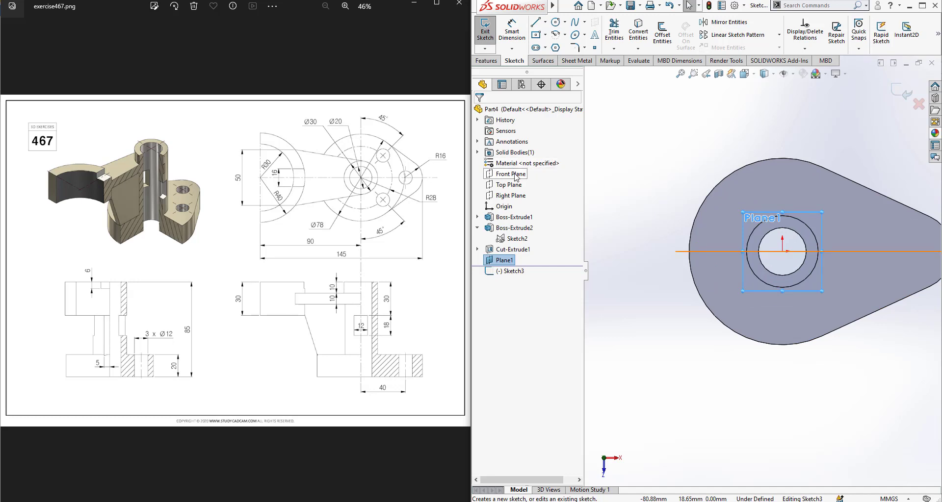
scroll(626, 241, "up", 2)
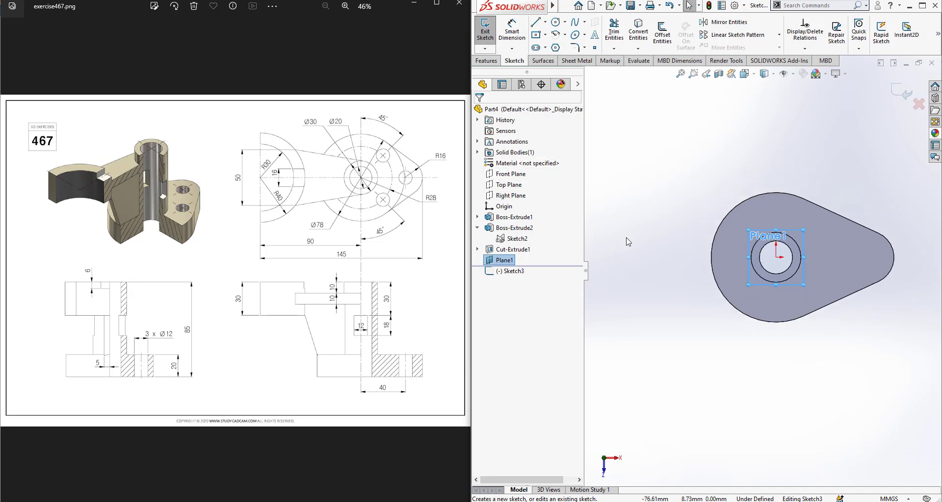
scroll(627, 241, "down", 1)
left_click(555, 22)
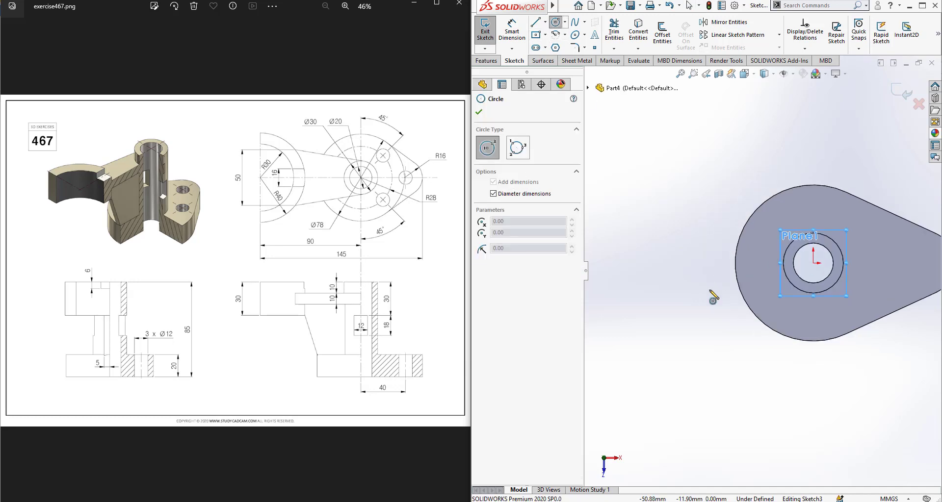
left_click(669, 263)
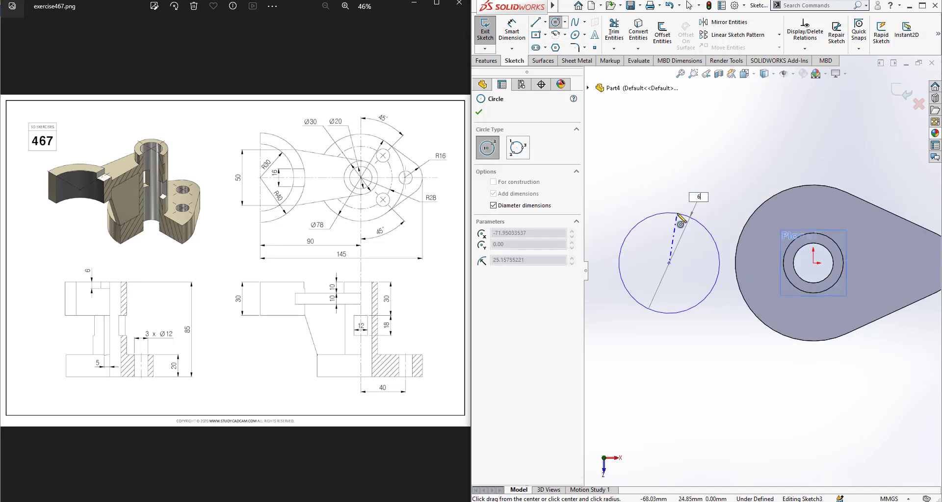
left_click(694, 206)
left_click(670, 263)
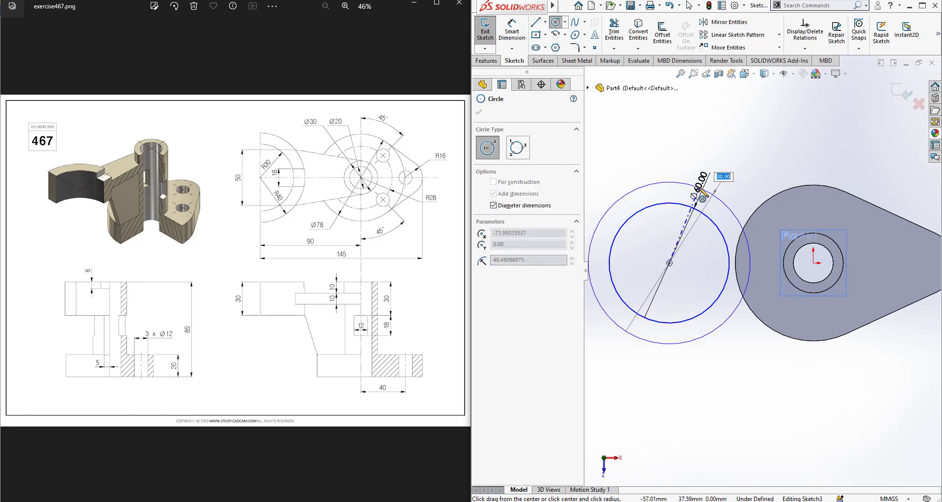
key("Return")
key("Escape")
Dimension the distance between the circles' centre and the origin as 90 mm.
key("d")
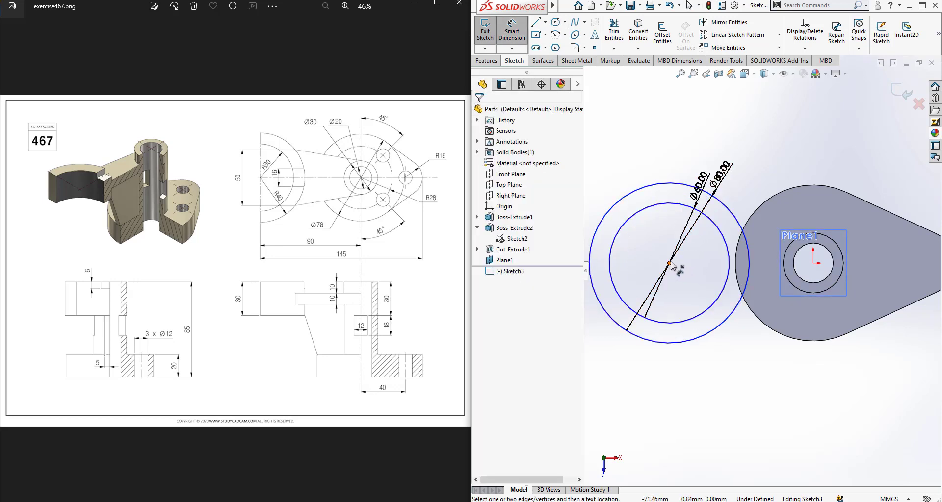
left_click(669, 262)
left_click(814, 263)
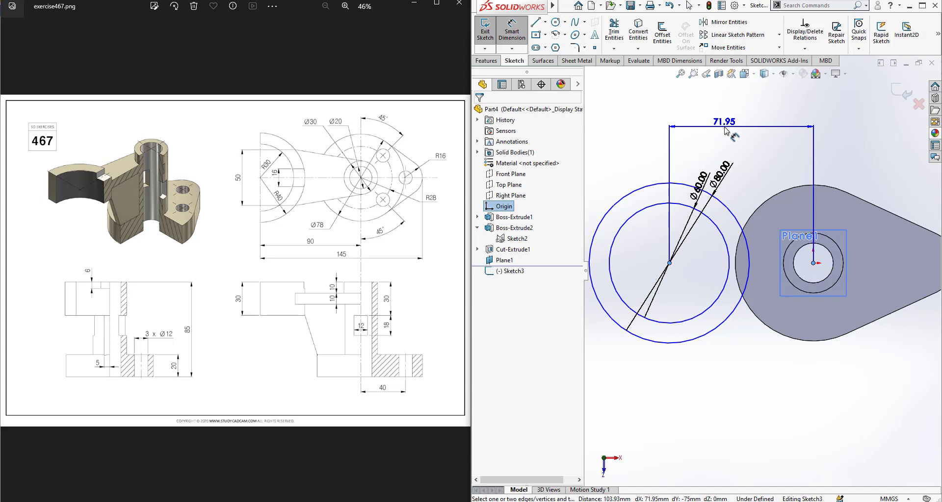
left_click(724, 128)
type("90")
key("Return")
Draw a vertical line through the centre of the two circles, extending beyond the 80 mm circle at both ends.
scroll(724, 154, "up", 3)
scroll(682, 255, "down", 2)
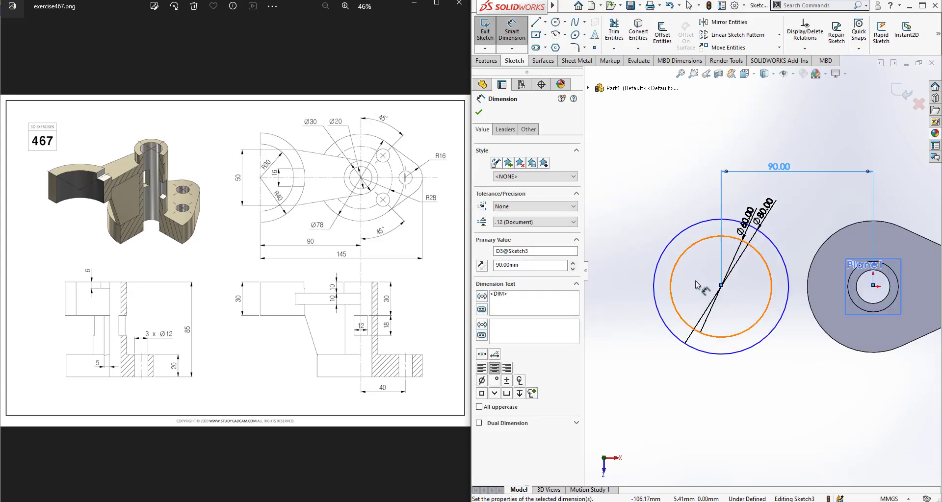
scroll(770, 275, "up", 2)
scroll(714, 310, "down", 2)
left_click(546, 23)
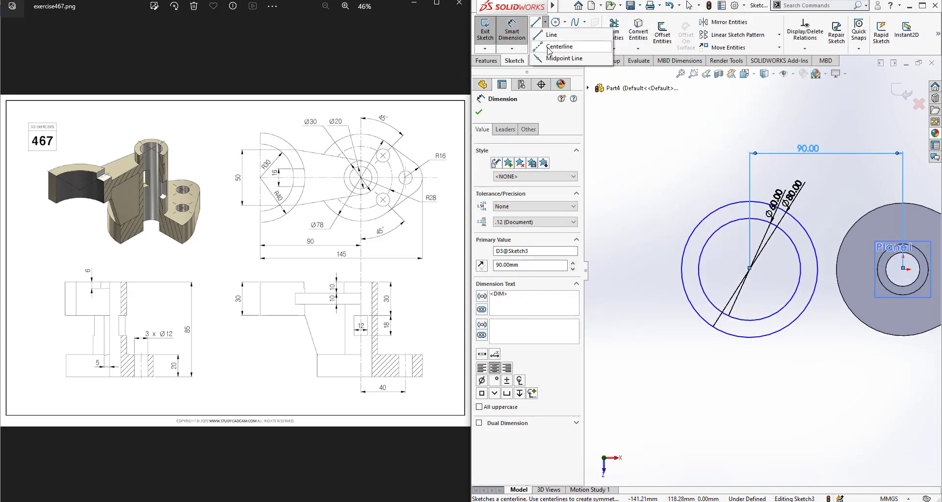
left_click(562, 36)
left_click(749, 372)
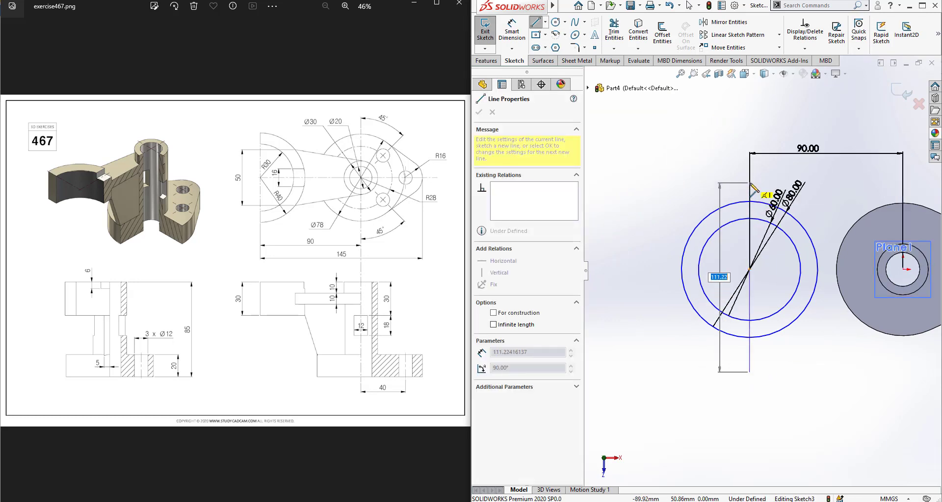
left_click(749, 135)
key("Escape")
Draw a slanted line from the upper part of the 80 mm circle to the upper side of the cylinder's outer edge.
scroll(761, 273, "up", 2)
scroll(823, 304, "down", 1)
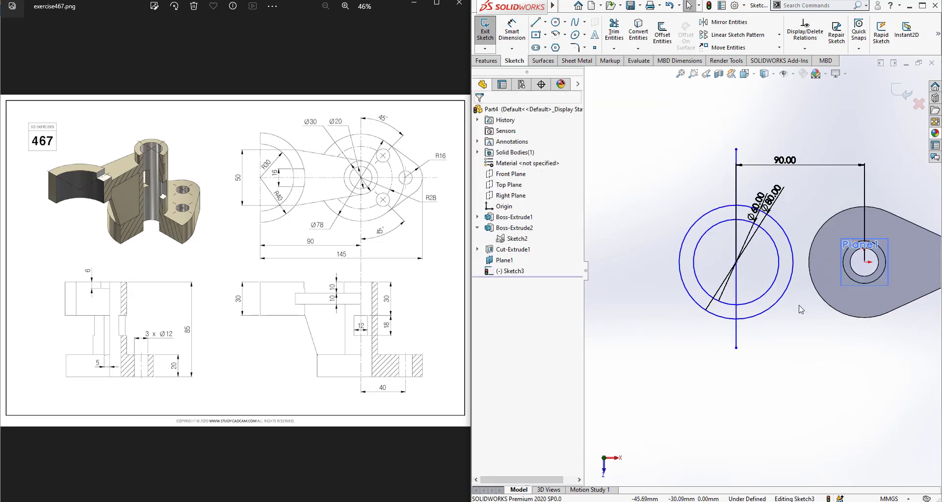
left_click(539, 24)
scroll(871, 219, "down", 3)
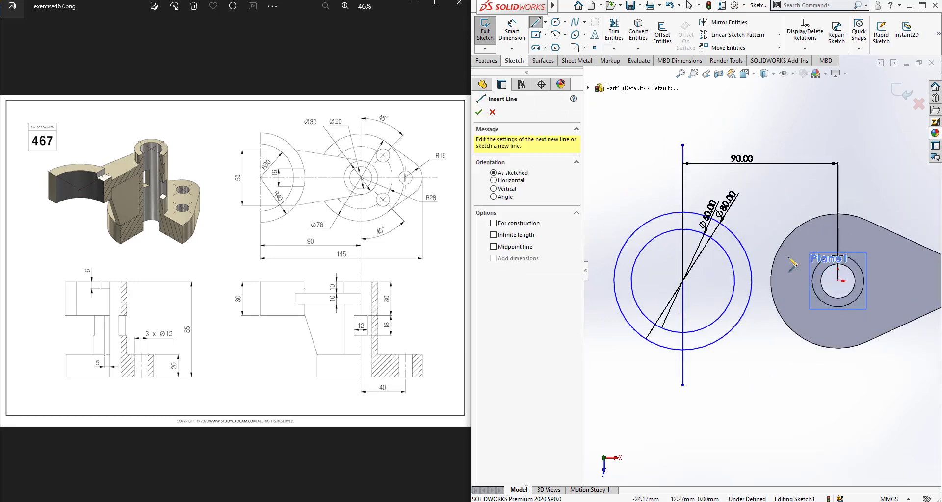
left_click(697, 219)
scroll(851, 267, "down", 3)
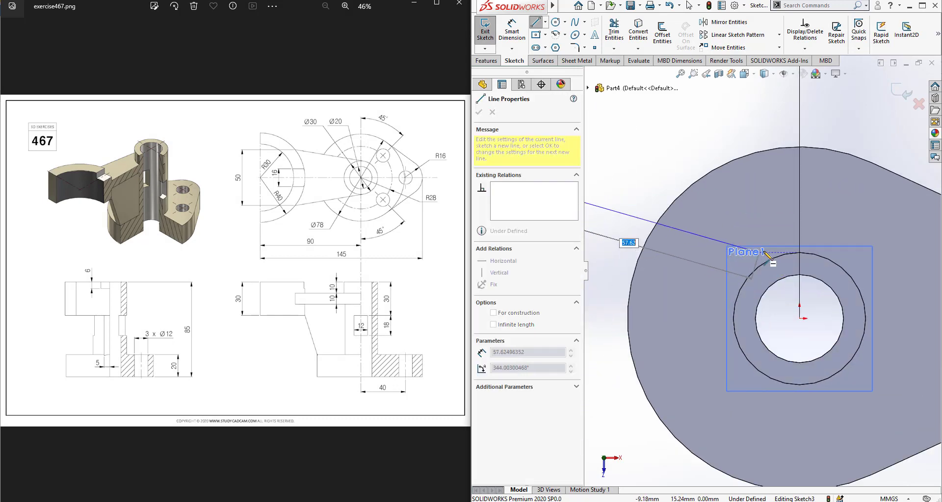
left_click(786, 253)
scroll(786, 258, "up", 3)
scroll(795, 274, "up", 4)
scroll(765, 343, "down", 3)
key("Escape")
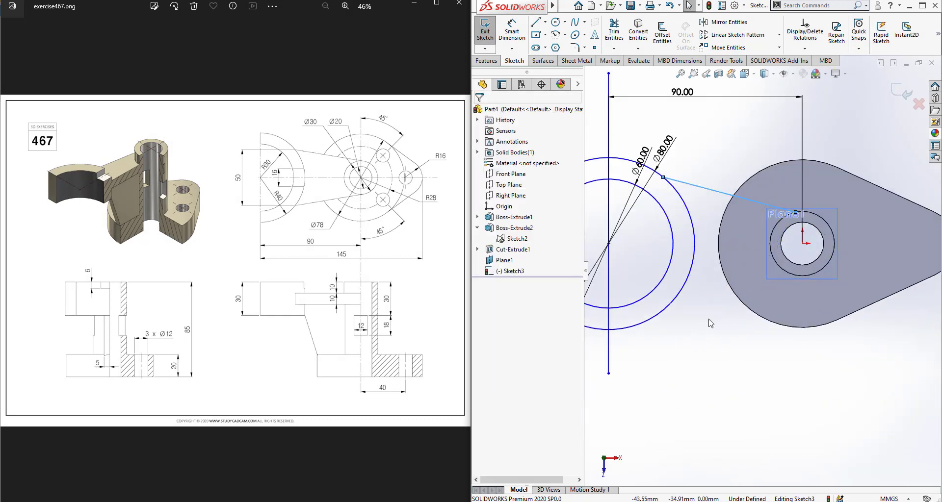
Draw a second slanted line from the lower part of the 80 mm circle to the lower side of the cylinder's outer edge.
key("l")
left_click(663, 312)
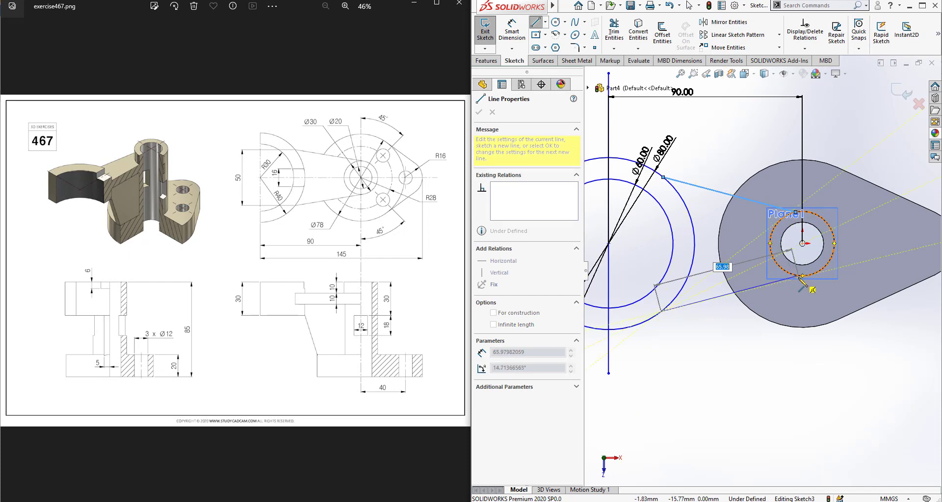
left_click(795, 275)
key("Escape")
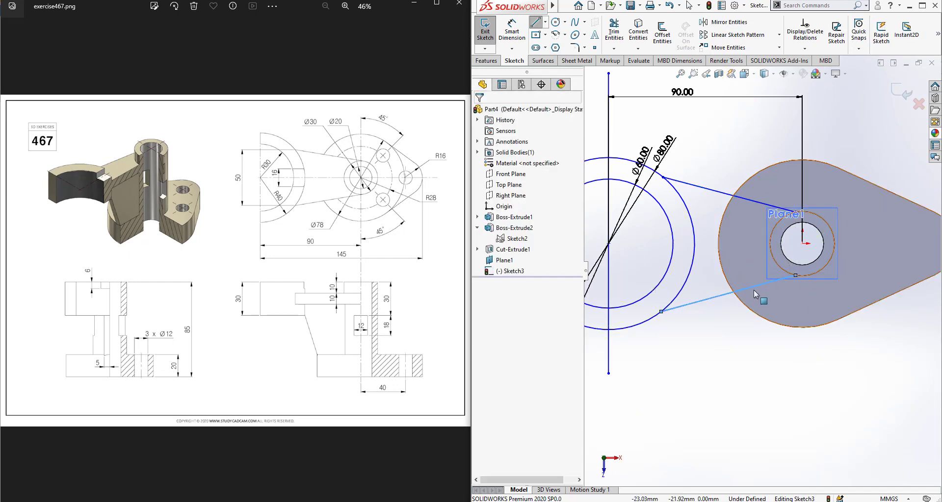
Make the lower slanted line tangent to the cylinder's outer edge and to the 80 mm circle.
left_click(760, 285)
left_click(817, 273, "ctrl")
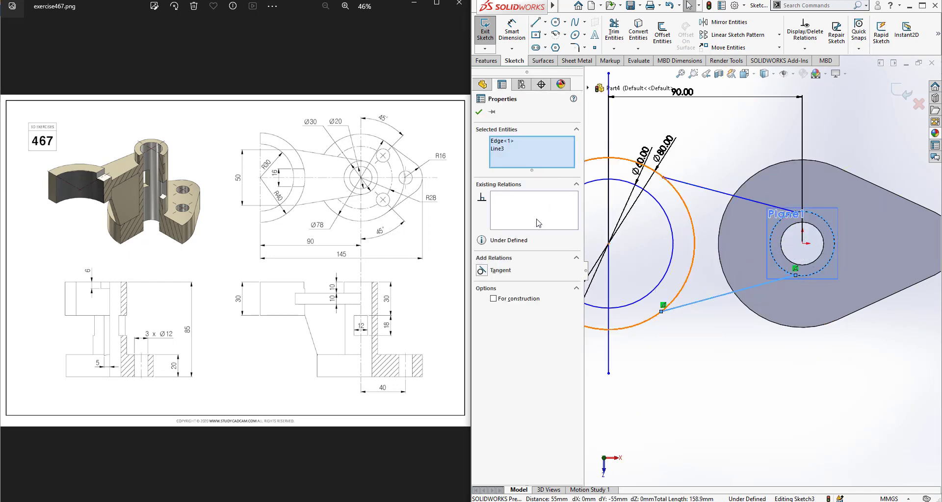
left_click(483, 271)
left_click(652, 316)
left_click(660, 315)
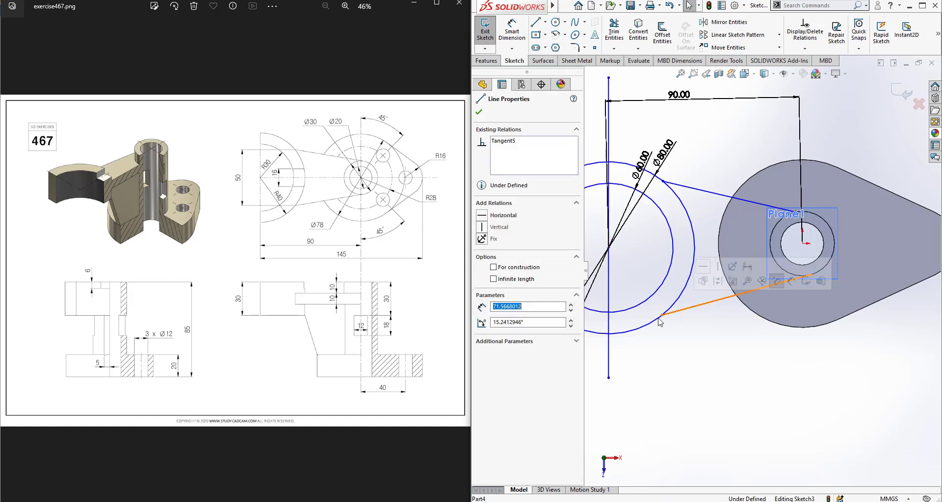
left_click(654, 324)
left_click(659, 315, "ctrl")
left_click(680, 279)
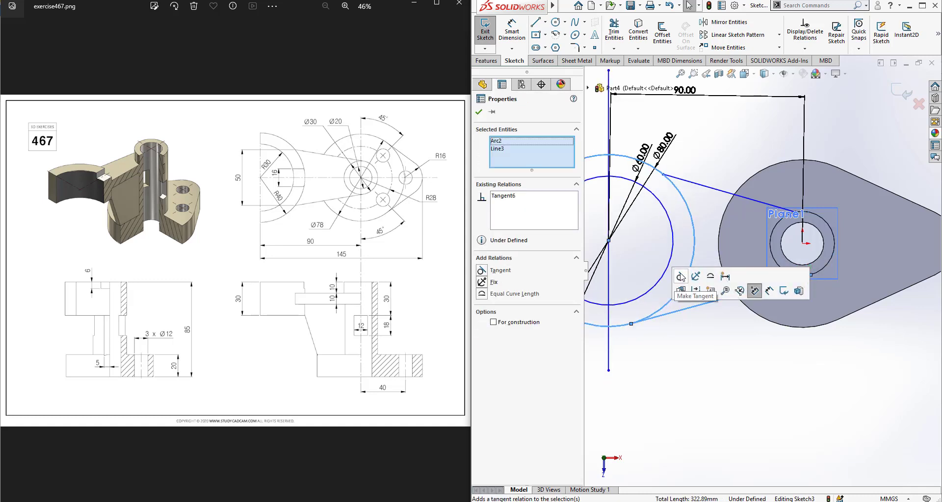
Make the upper slanted line tangent to the 80 mm circle and to the cylinder's outer edge.
left_click(683, 180)
left_click(684, 204, "ctrl")
left_click(781, 170)
key("Escape")
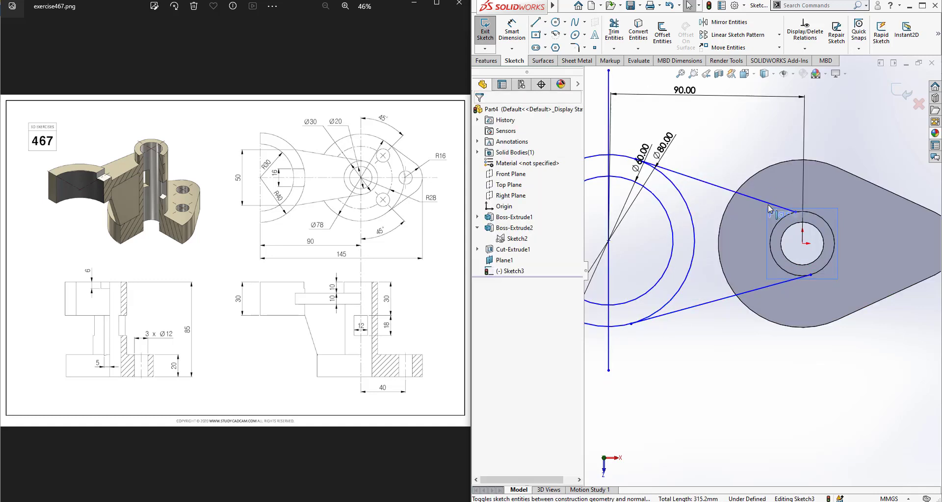
left_click(768, 203)
left_click(810, 216, "ctrl")
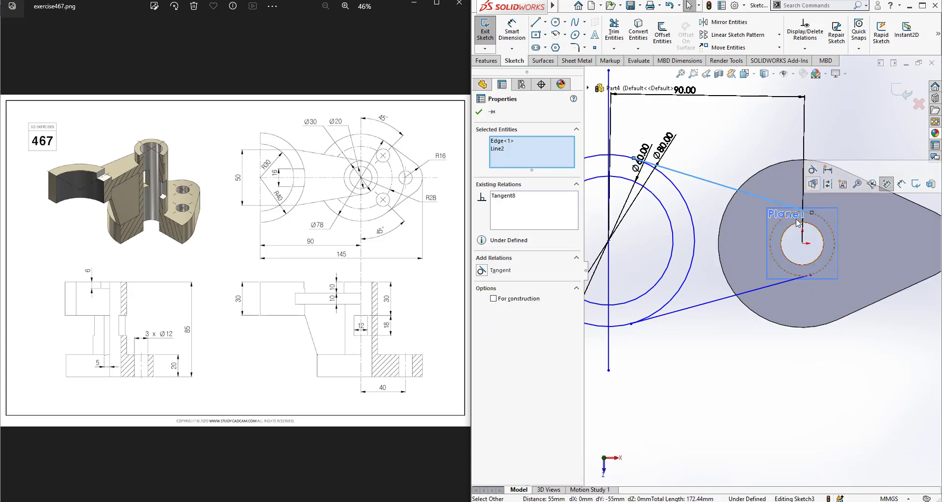
scroll(750, 253, "up", 2)
scroll(760, 268, "up", 2)
key("Escape")
Add a horizontal relation between the centre of the 60 mm and 80 mm circles and the origin.
left_click(671, 260)
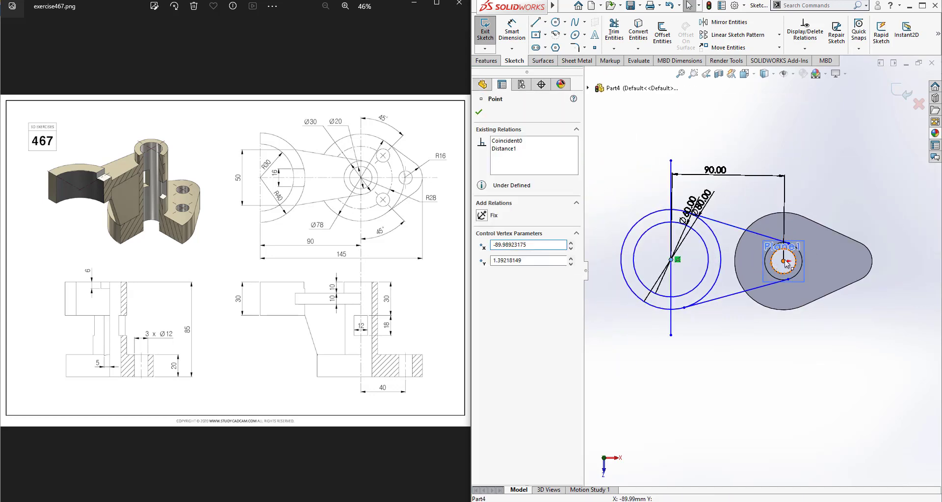
left_click(783, 261, "ctrl")
left_click(485, 271)
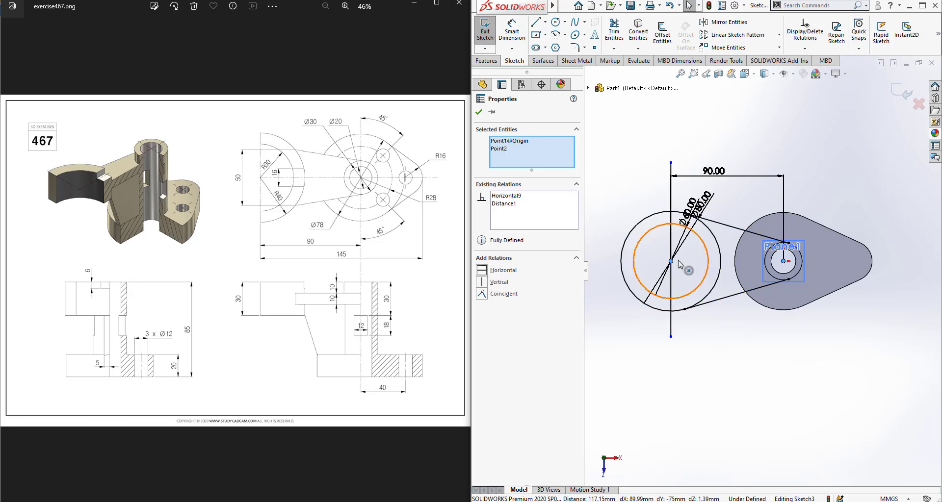
key("Escape")
Convert the cylinder's outer circular edge into a sketch entity.
scroll(751, 268, "down", 4)
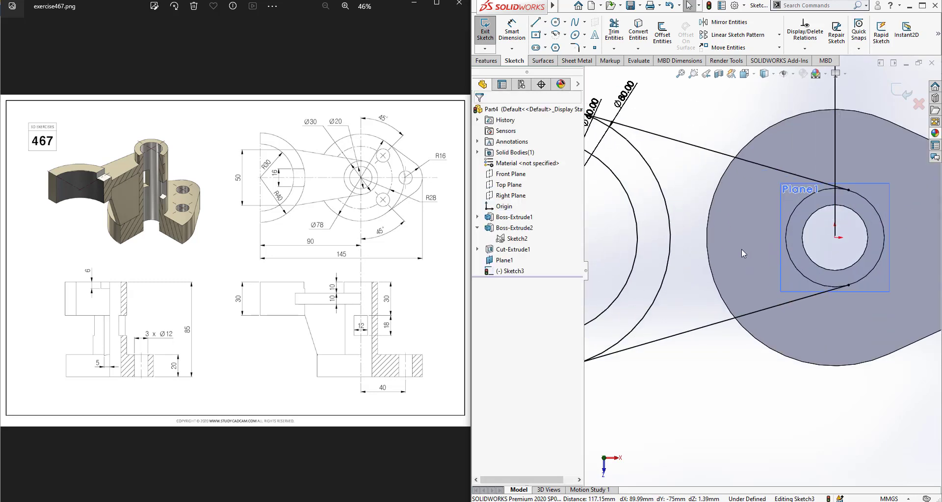
left_click(779, 243)
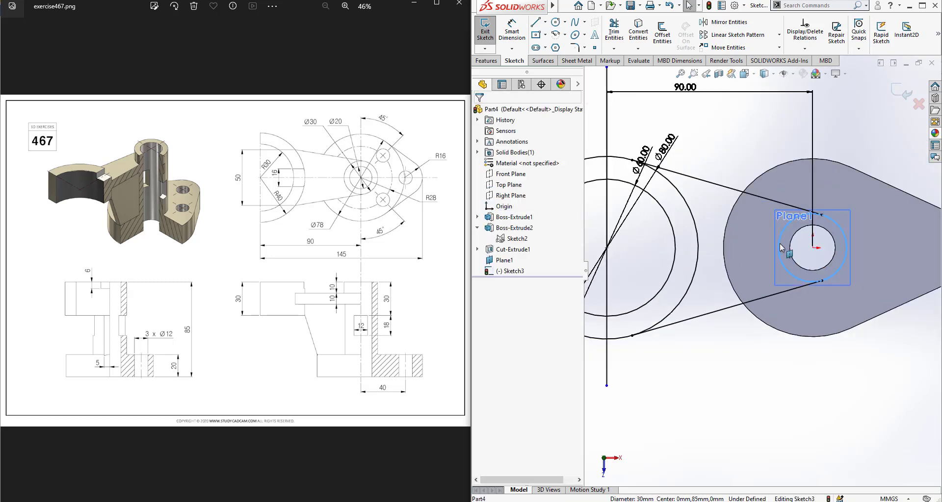
left_click(638, 32)
key("f")
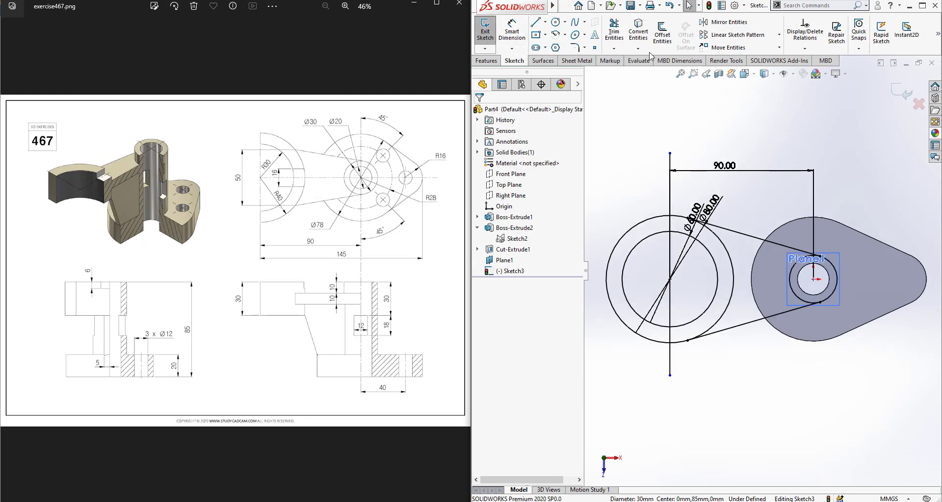
Trim the halves of the 60 mm and 80 mm circles facing away from the cylinder and the vertical line's excess segments.
left_click(614, 33)
mouse_move(638, 192)
left_mouse_down()
mouse_move(615, 230)
mouse_move(654, 358)
mouse_move(687, 368)
left_mouse_up()
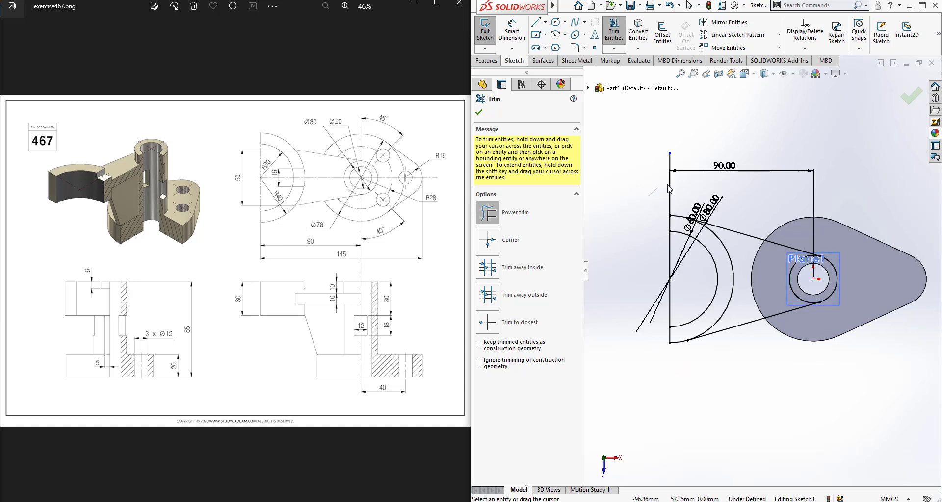
left_click_drag(659, 162, 687, 163)
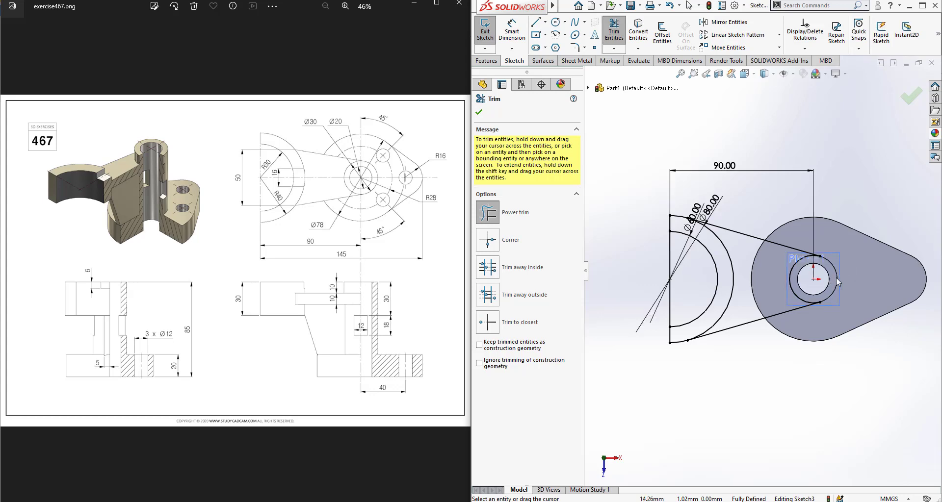
scroll(843, 269, "down", 5)
scroll(793, 267, "up", 4)
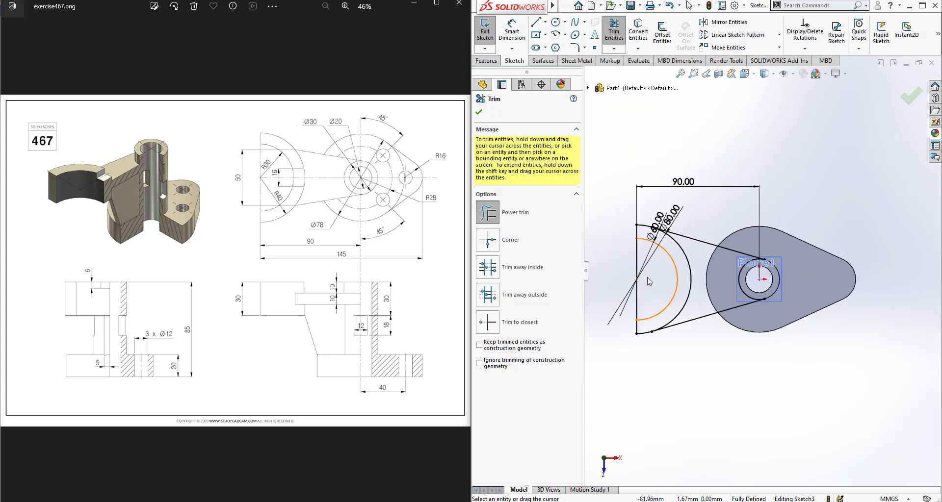
key("Escape")
scroll(626, 245, "up", 2)
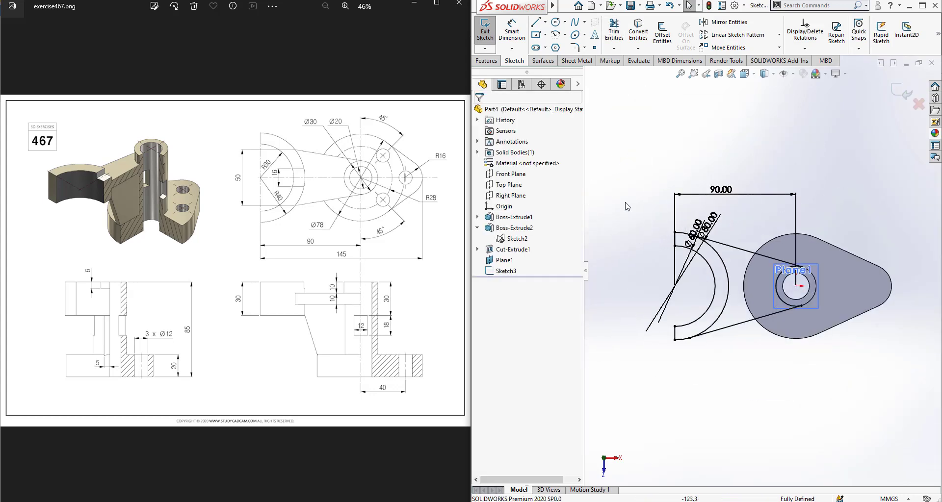
Extrude the arm region between the half ring and the cylinder 10 mm downward from the sketch plane.
middle_click_drag(680, 228, 690, 167)
left_click(486, 37)
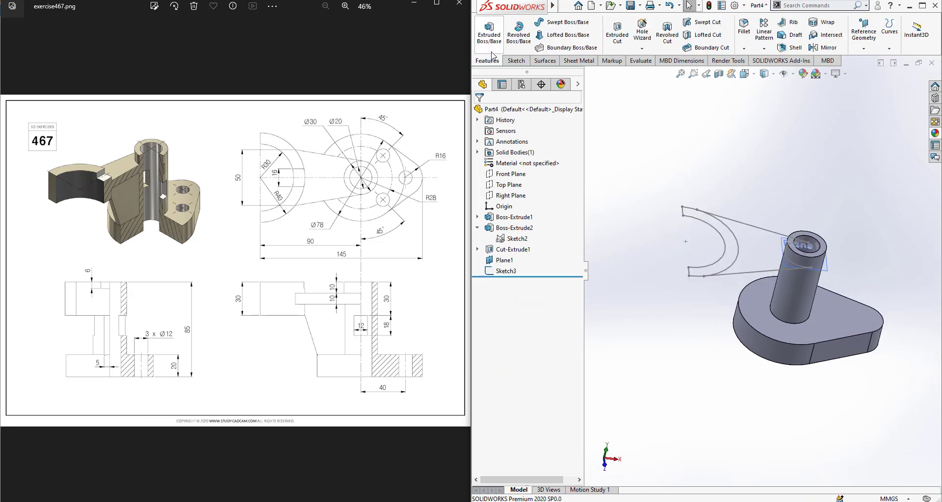
left_click(489, 37)
left_click(587, 87)
left_click(627, 239)
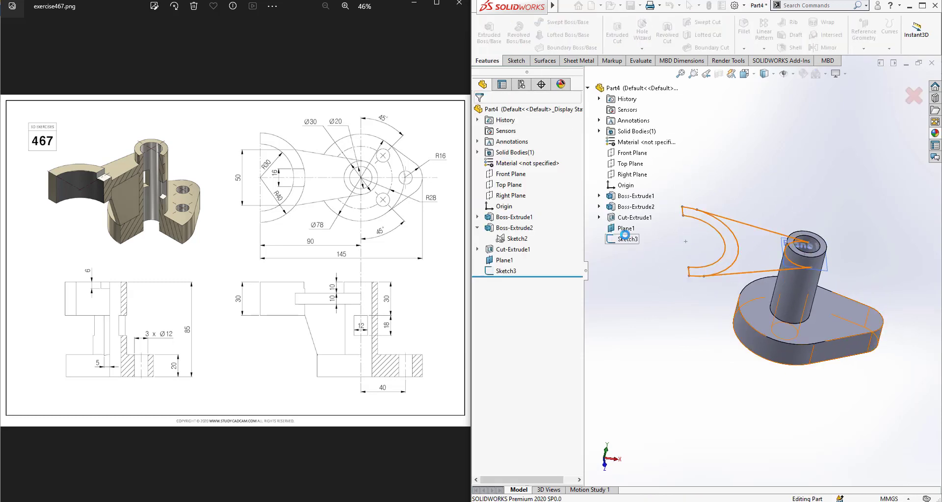
left_click(754, 263)
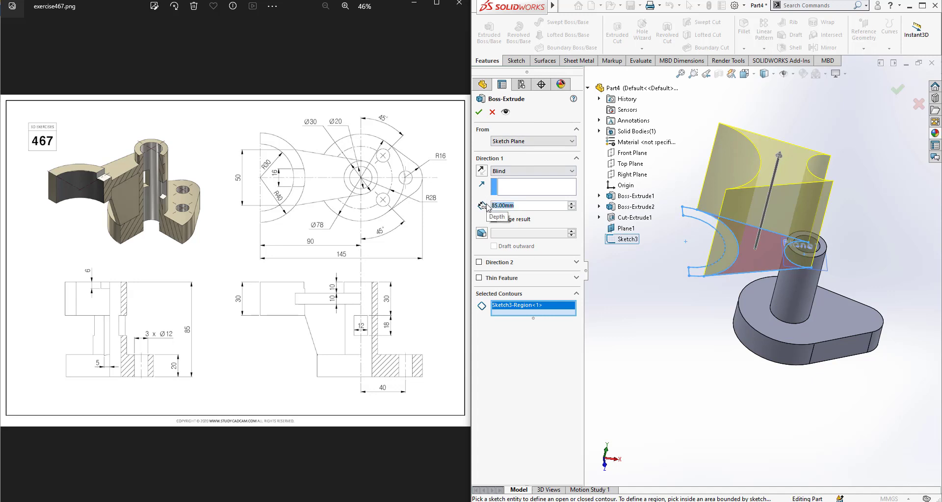
type("10")
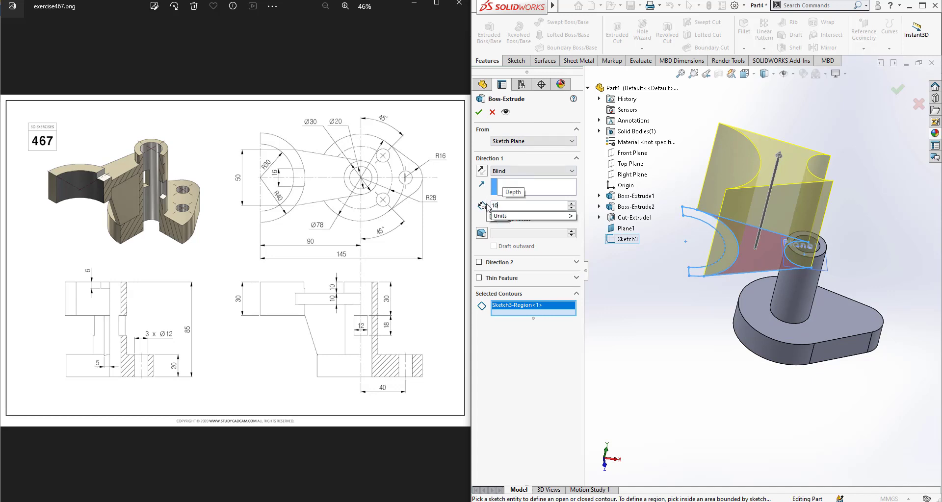
key("Return")
left_click(482, 171)
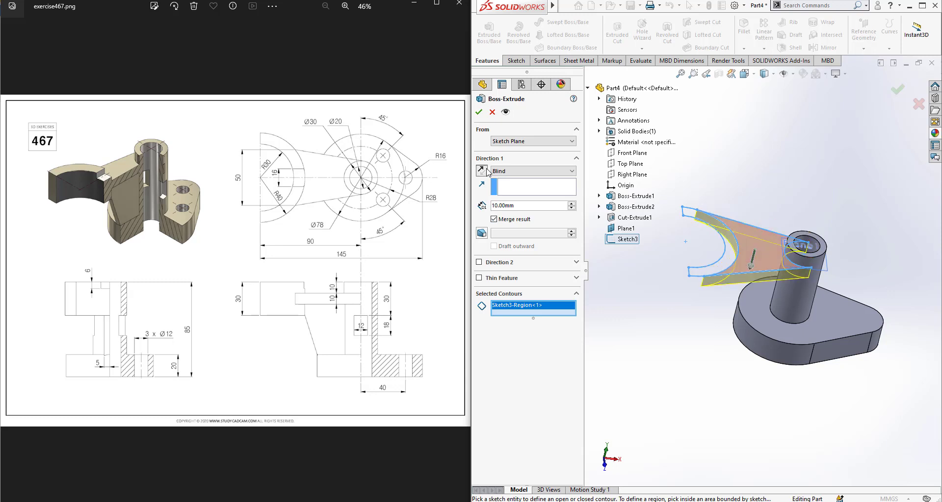
left_click(479, 111)
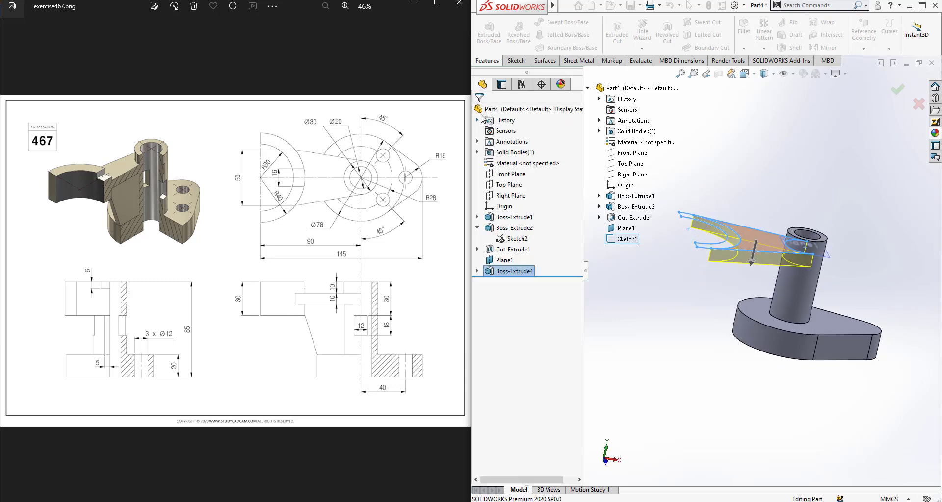
Extrude the half-ring region of the same sketch 30 mm downward, starting from a 10 mm offset above the sketch plane.
left_click(489, 32)
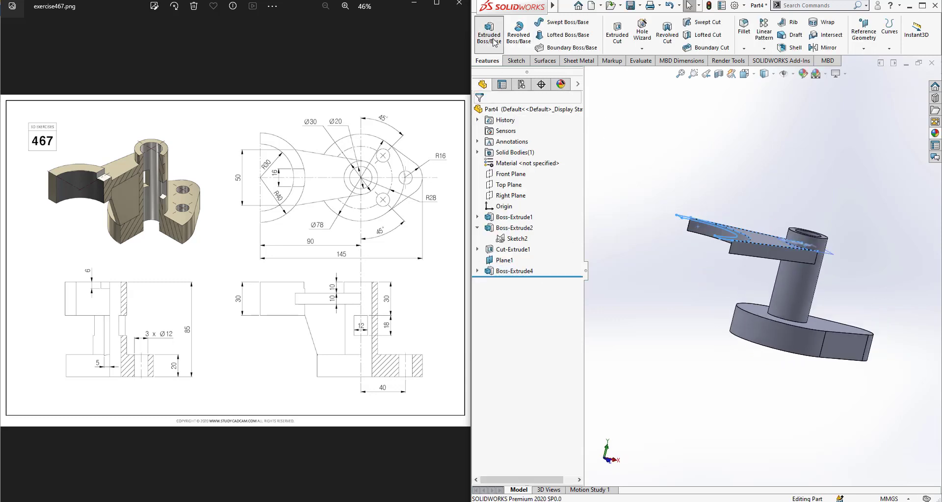
left_click(533, 143)
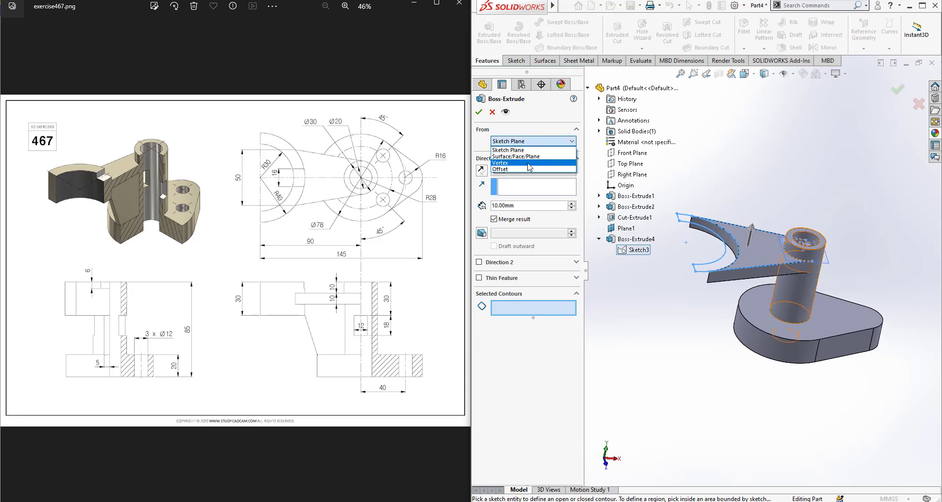
left_click(526, 169)
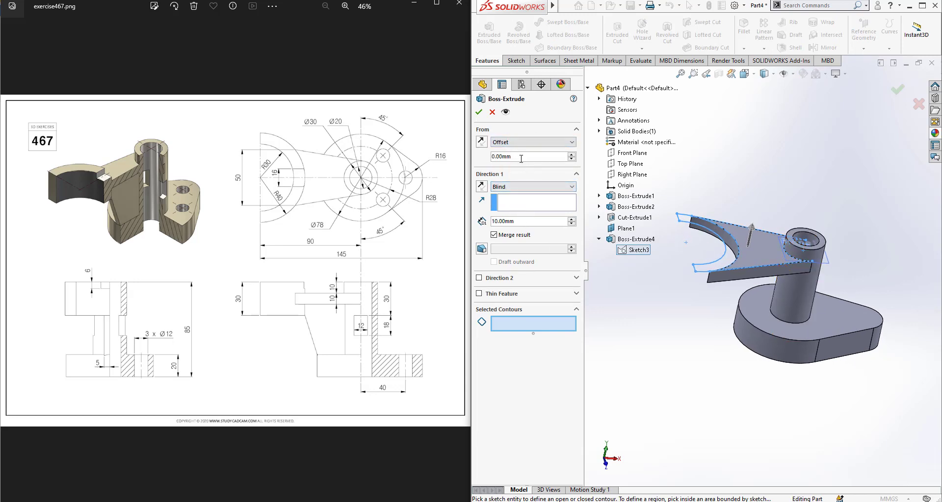
type("10")
key("Return")
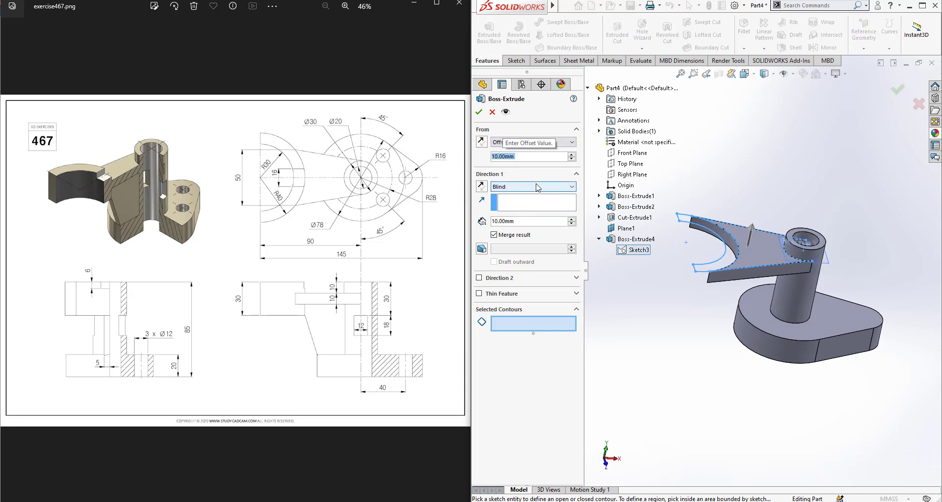
middle_click_drag(699, 208, 743, 147)
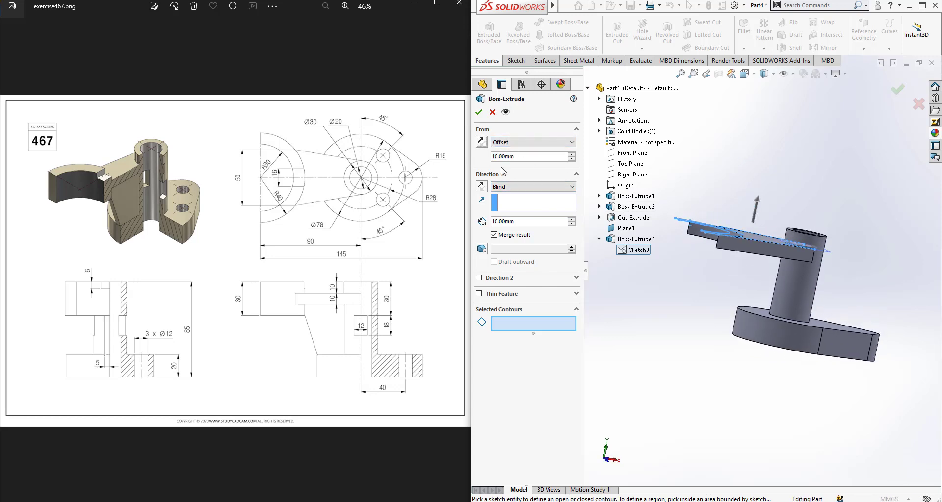
type("30")
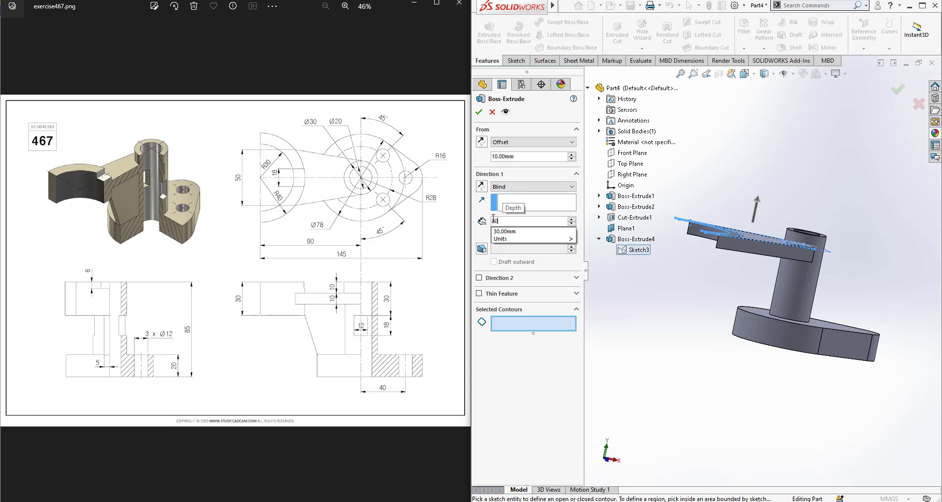
key("Return")
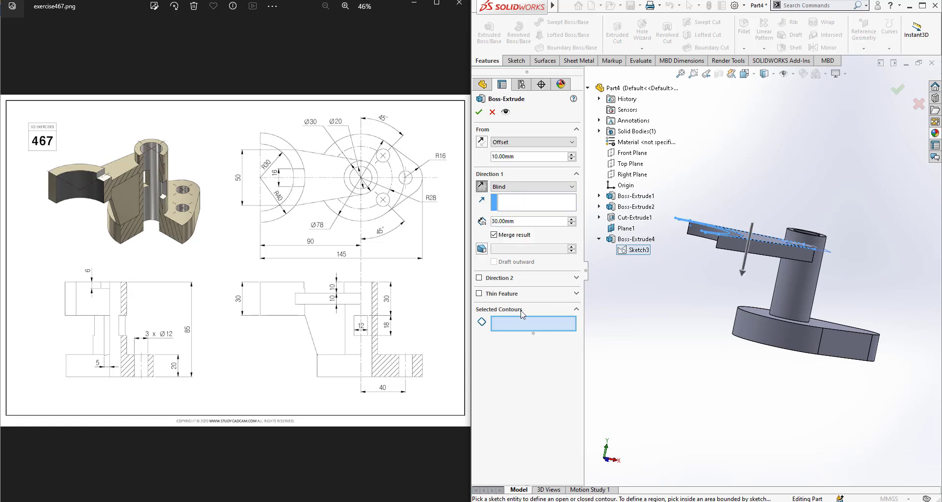
mouse_move(797, 249)
middle_mouse_down()
mouse_move(784, 289)
mouse_move(780, 255)
mouse_move(814, 218)
middle_mouse_up()
left_click(722, 252)
left_click(478, 113)
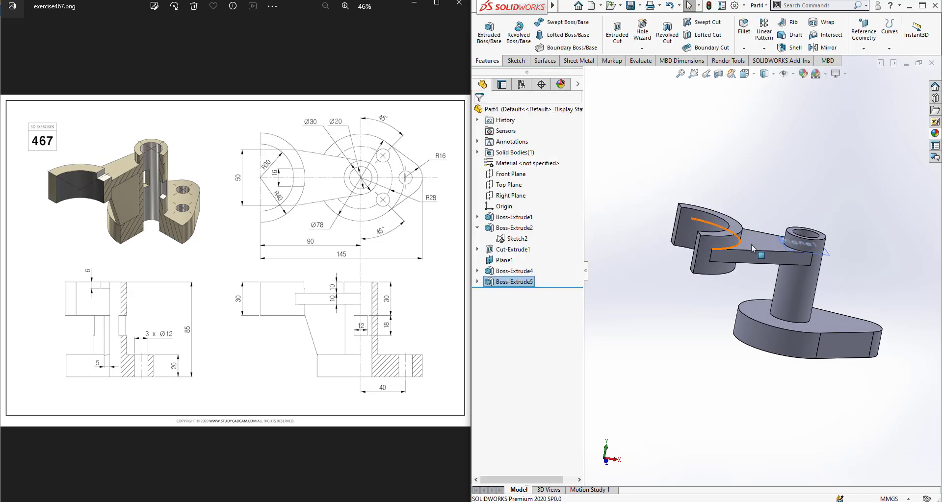
Sketch a center rectangle about 88 mm by 21 mm on the half ring's top face, crossing the ring's middle.
middle_click_drag(751, 244, 758, 249)
left_click(514, 61)
left_click(485, 27)
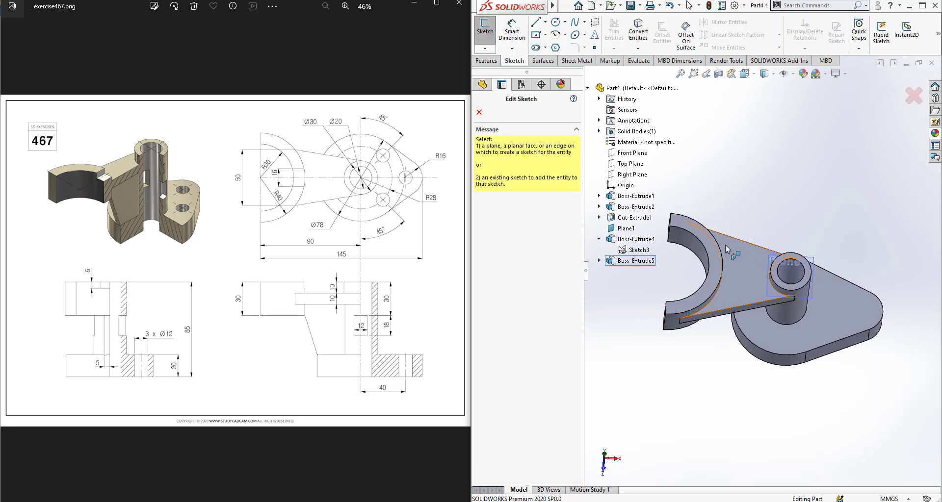
left_click(716, 269)
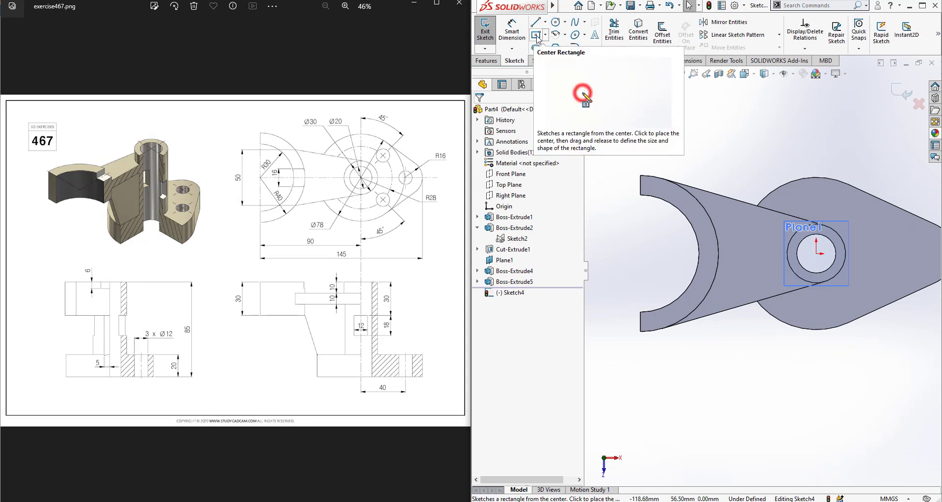
left_click(536, 36)
scroll(700, 245, "up", 3)
scroll(707, 257, "down", 3)
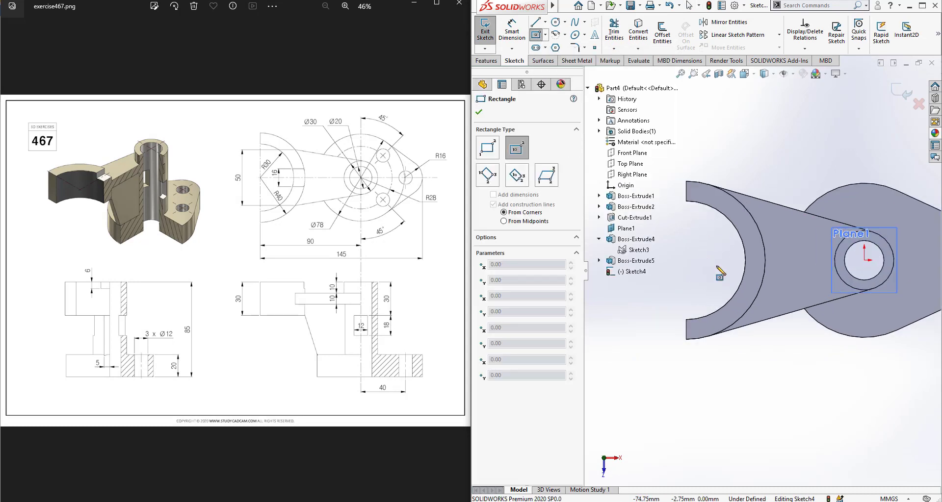
left_click(697, 260)
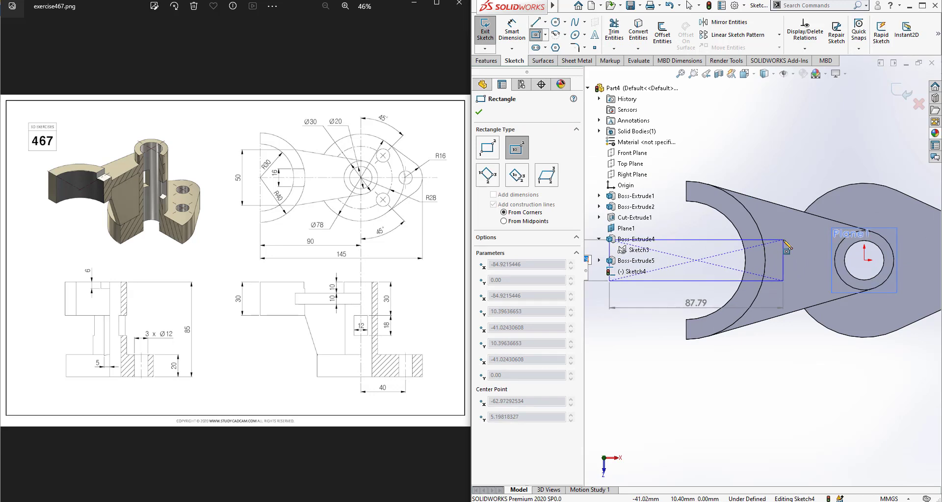
left_click(784, 280)
scroll(773, 266, "up", 3)
scroll(775, 273, "down", 2)
middle_click_drag(772, 275, 805, 274, "ctrl")
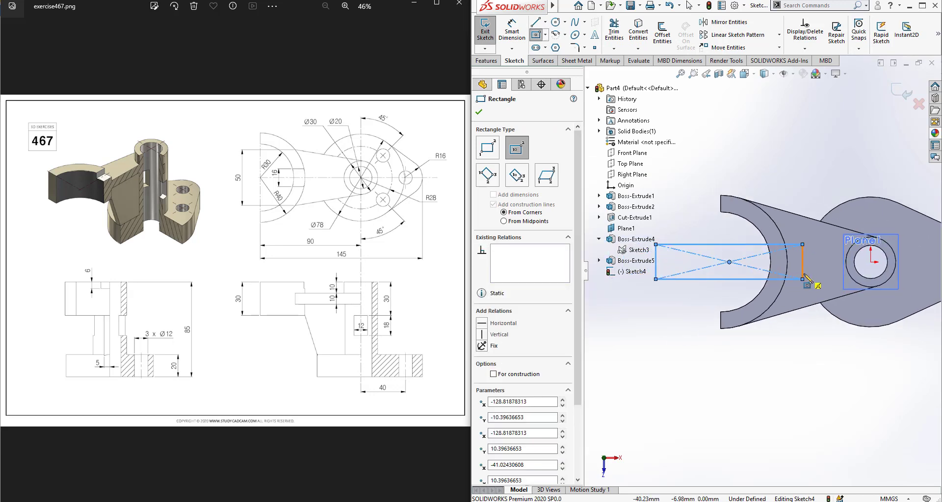
key("Escape")
Dimension the rectangle's short side to 16 mm.
key("d")
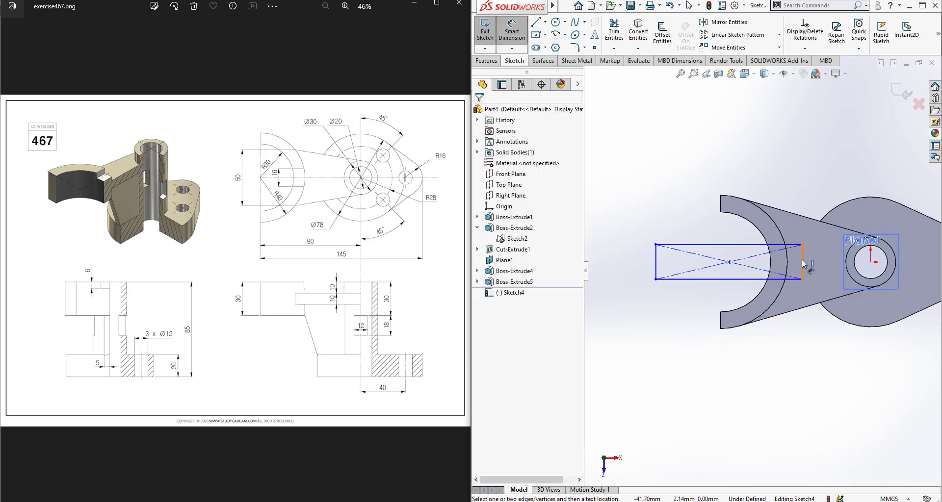
left_click(802, 260)
left_click(825, 180)
type("16")
key("Return")
key("Escape")
Add a horizontal relation between the rectangle's centre point and the origin.
scroll(748, 283, "down", 1)
left_click(724, 262)
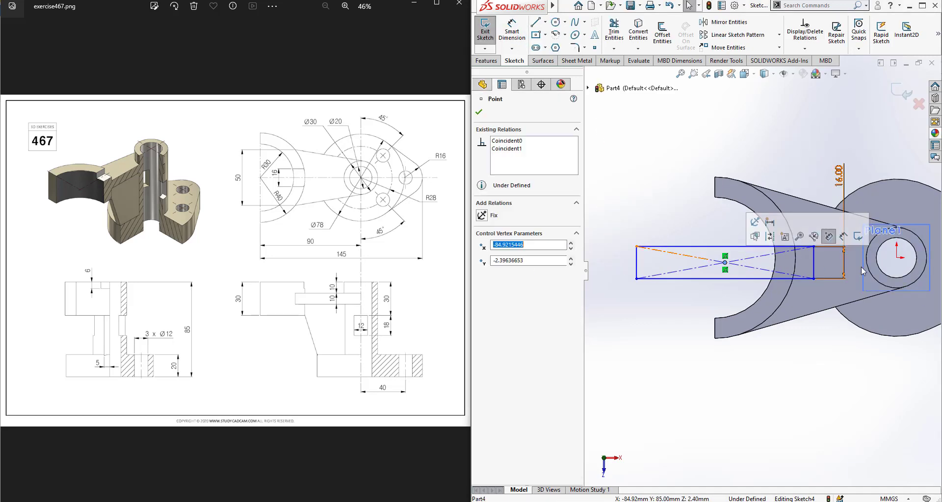
left_click(897, 257, "ctrl")
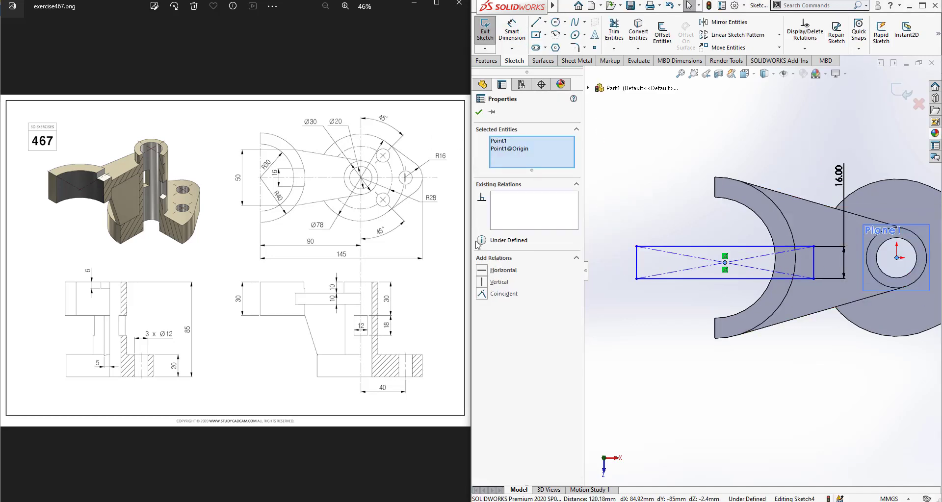
left_click(483, 271)
key("Escape")
Make the rectangle's short side nearest the cylinder tangent to the half ring's outer edge.
key("d")
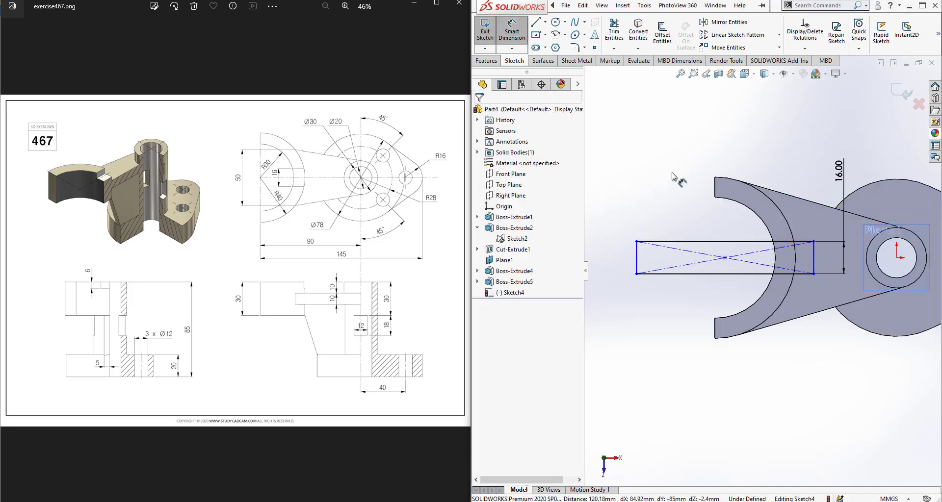
key("Escape")
left_click(812, 259)
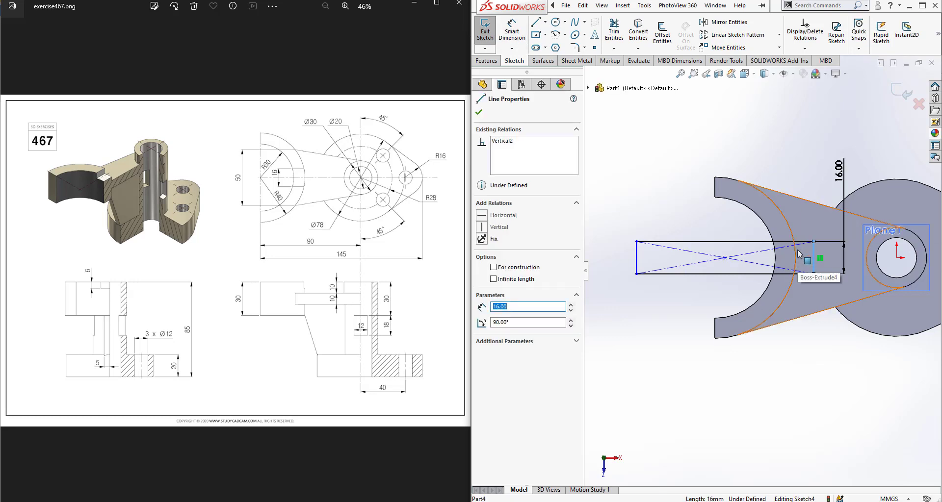
left_click(795, 250, "ctrl")
left_click(886, 220)
scroll(820, 266, "down", 1)
scroll(775, 271, "up", 1)
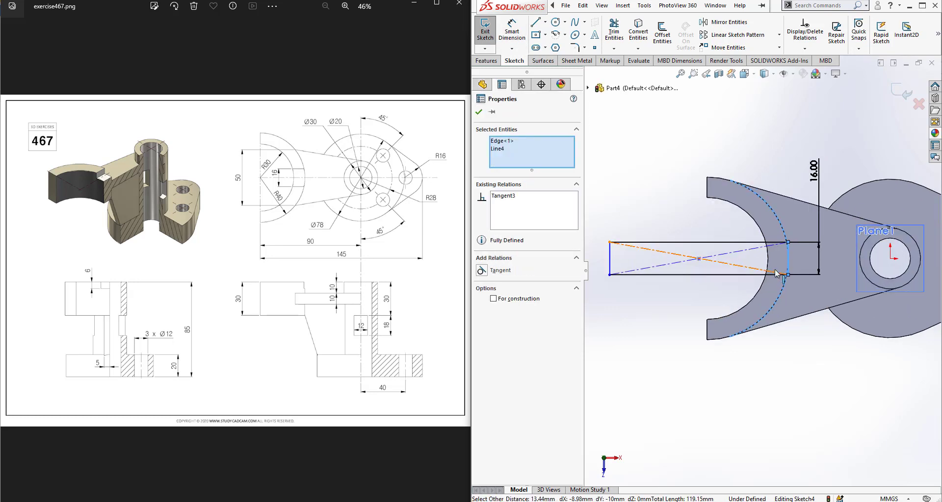
scroll(775, 269, "up", 2)
scroll(672, 281, "down", 2)
key("Escape")
Make the rectangle's opposite short side collinear with the half ring's flat end edge.
left_click(655, 249)
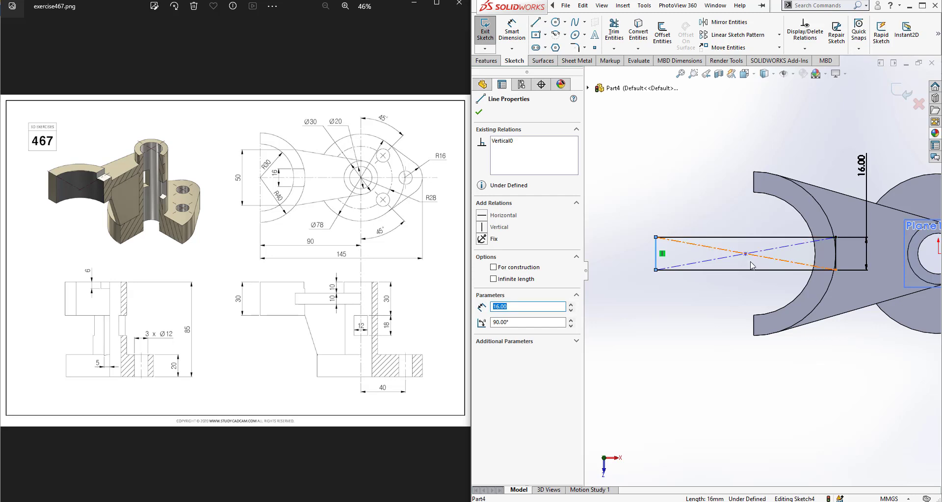
left_click(752, 188, "ctrl")
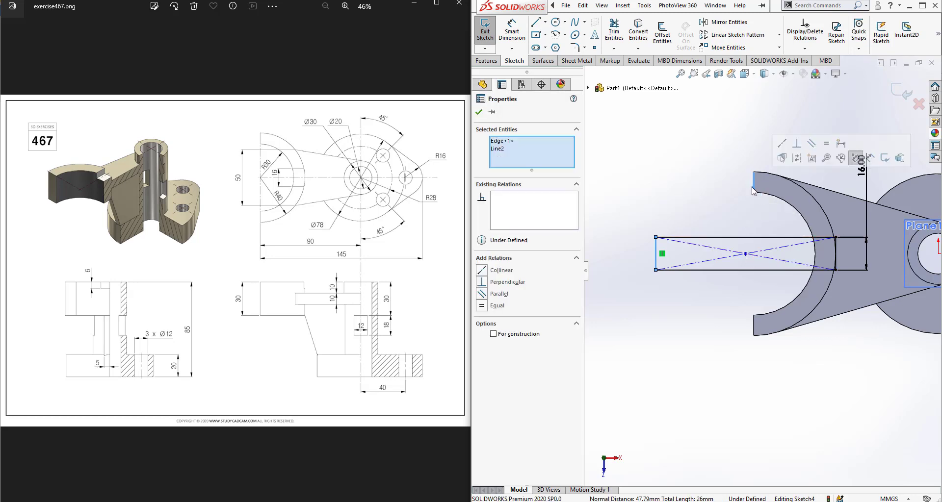
left_click(480, 273)
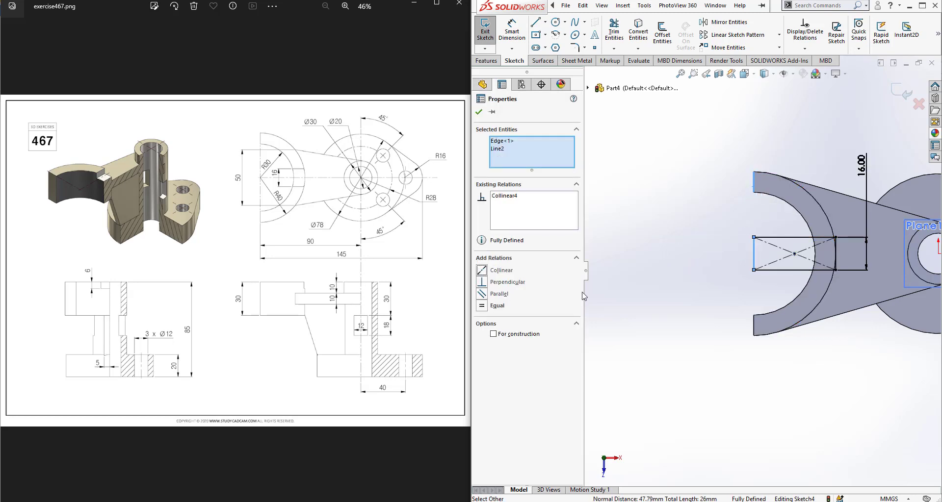
left_click(815, 338)
Cut the 16 mm wide rectangle 6 mm deep into the half ring's top.
scroll(814, 336, "down", 3)
left_click(486, 60)
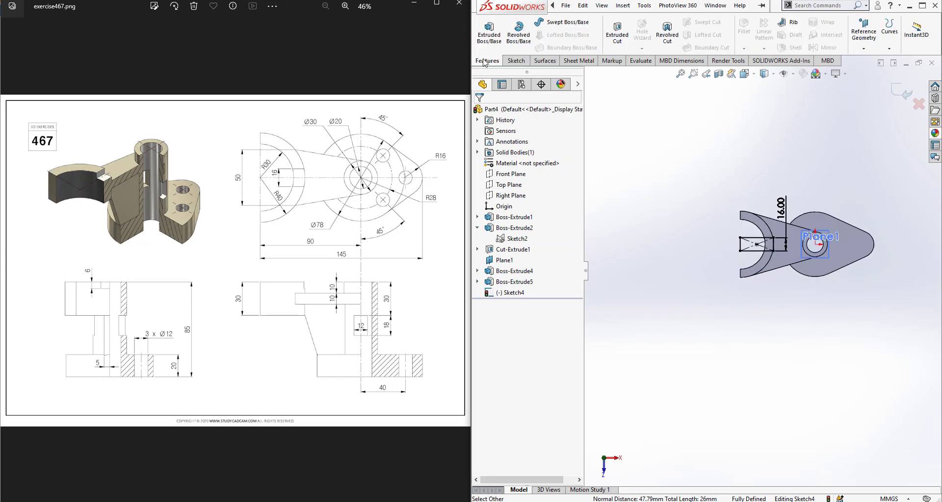
left_click(617, 31)
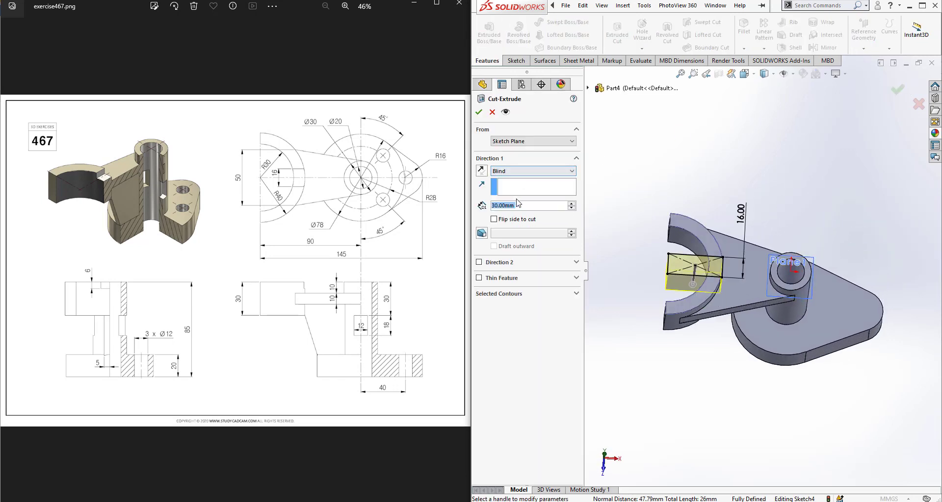
type("6")
key("Return")
left_click(479, 111)
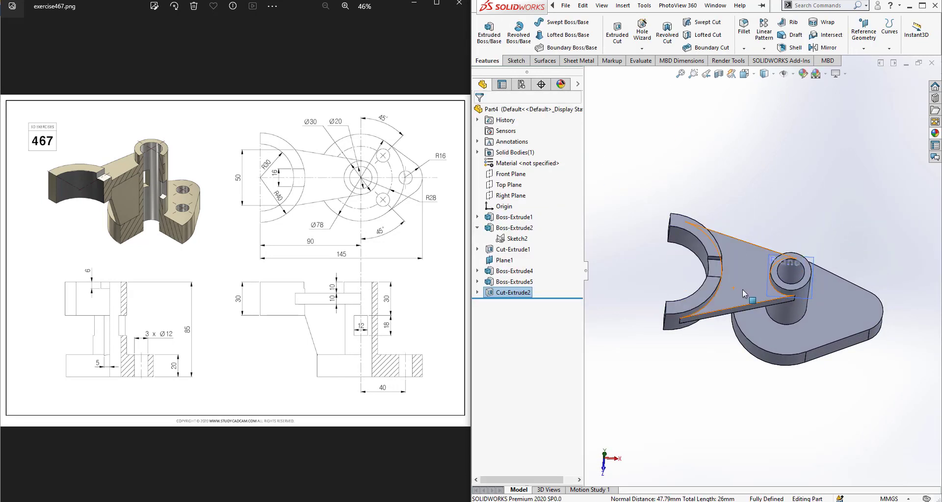
Sketch a centre rectangle about 11 mm wide and 10.6 mm high over the cylinder on the Front Plane.
mouse_move(743, 289)
middle_mouse_down()
mouse_move(763, 232)
mouse_move(750, 230)
middle_mouse_up()
left_click(510, 173)
left_click(526, 151)
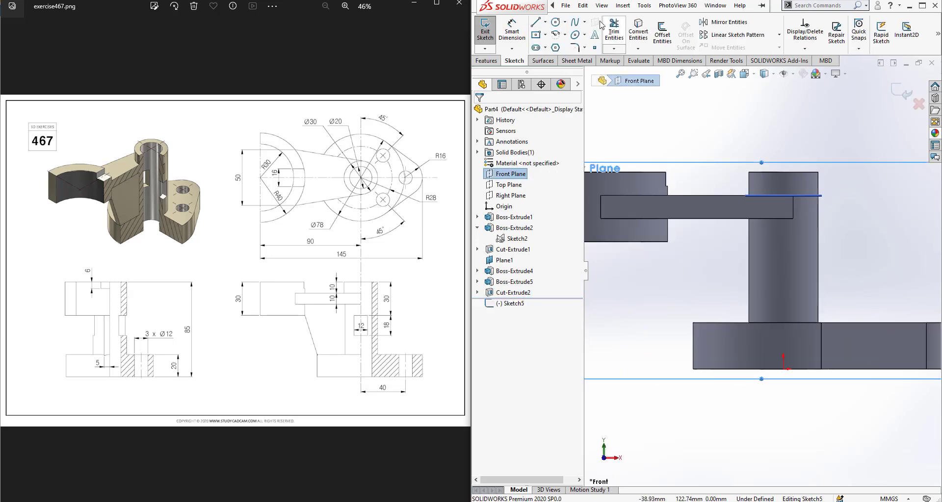
left_click(536, 35)
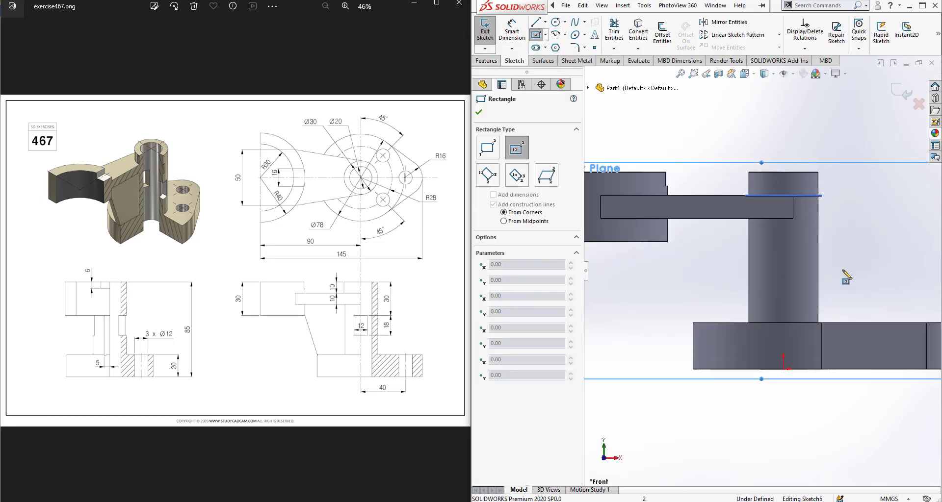
left_click(784, 256)
left_click(796, 242)
key("Escape")
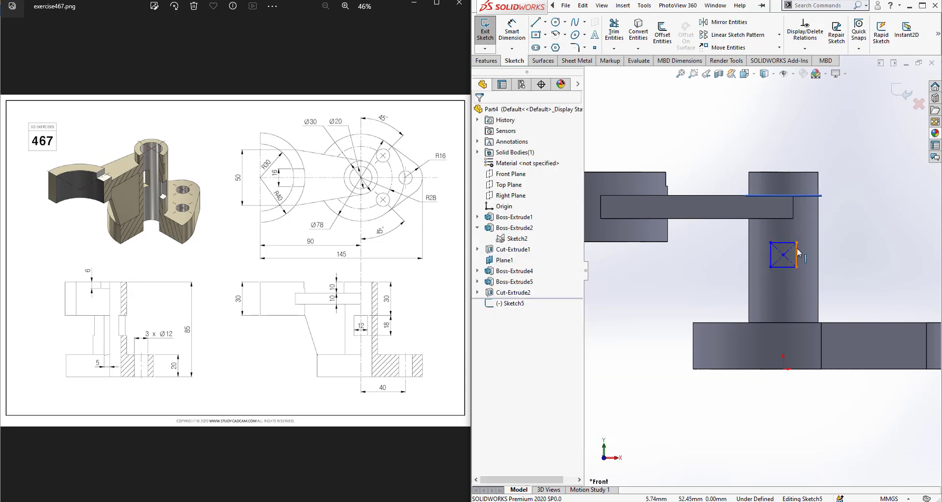
Dimension the rectangle 18 mm high and 12 mm wide.
key("d")
left_click(797, 259)
left_click(852, 240)
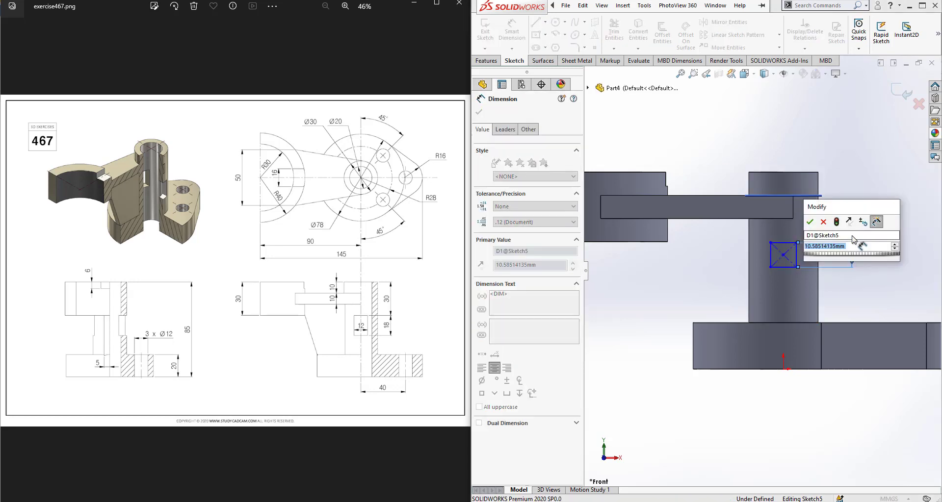
type("18")
key("Return")
left_click(789, 269)
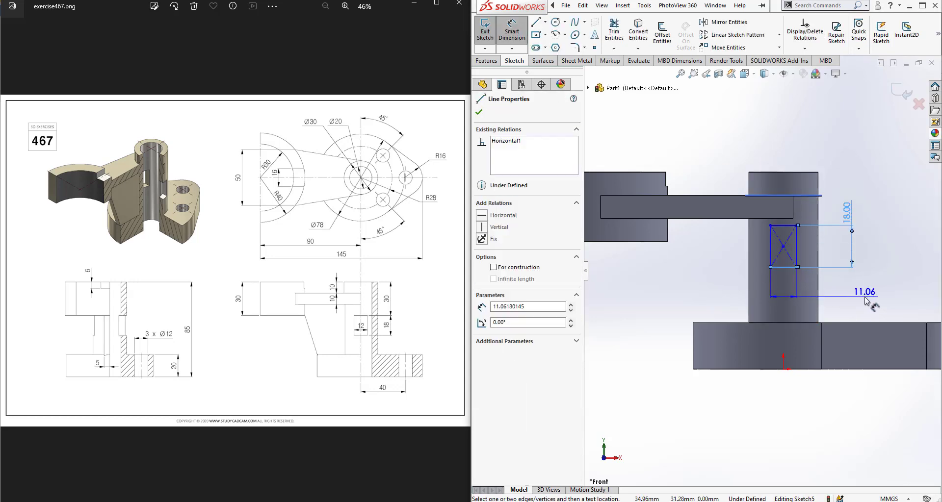
left_click(866, 297)
type("8")
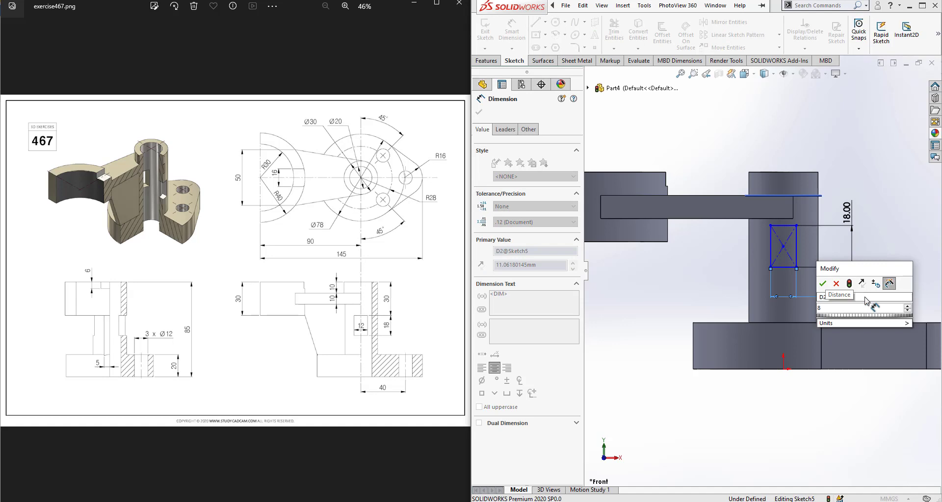
key("BackSpace")
type("12")
key("Return")
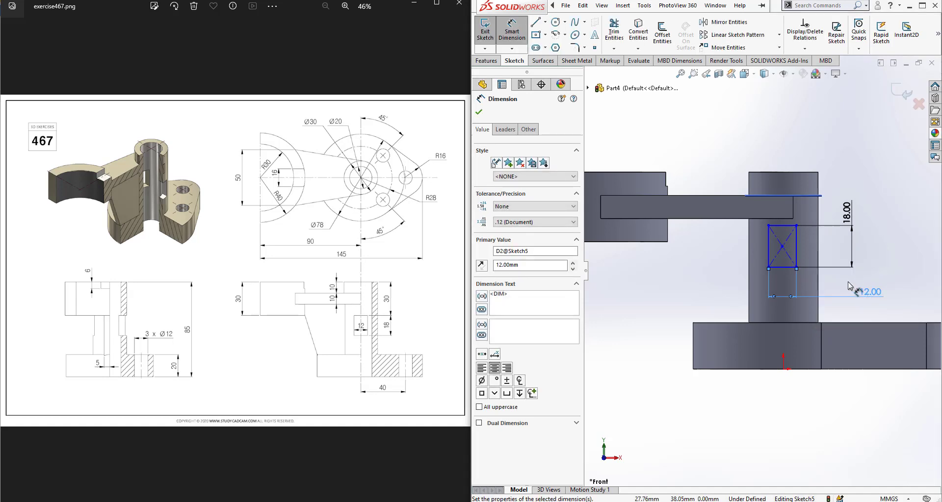
key("Escape")
Add a vertical relation between the rectangle's centre point and the origin.
left_click(782, 247)
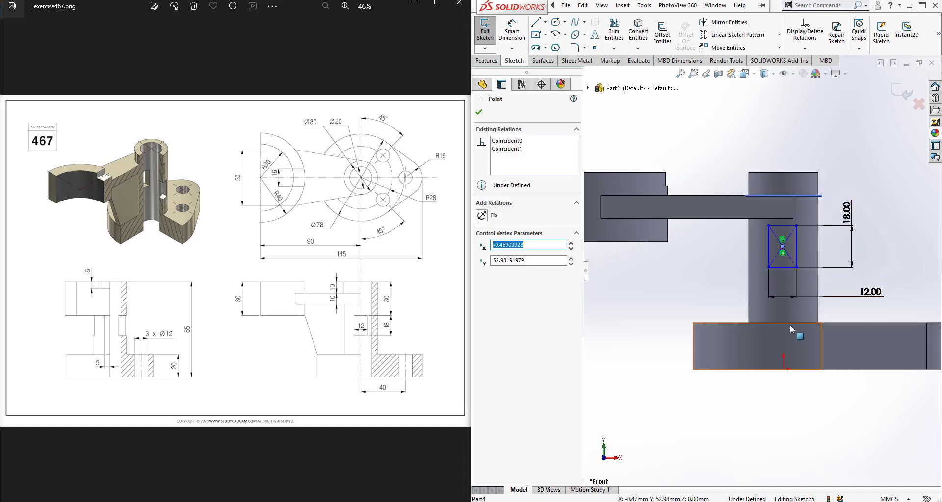
left_click(783, 369, "ctrl")
left_click(828, 326)
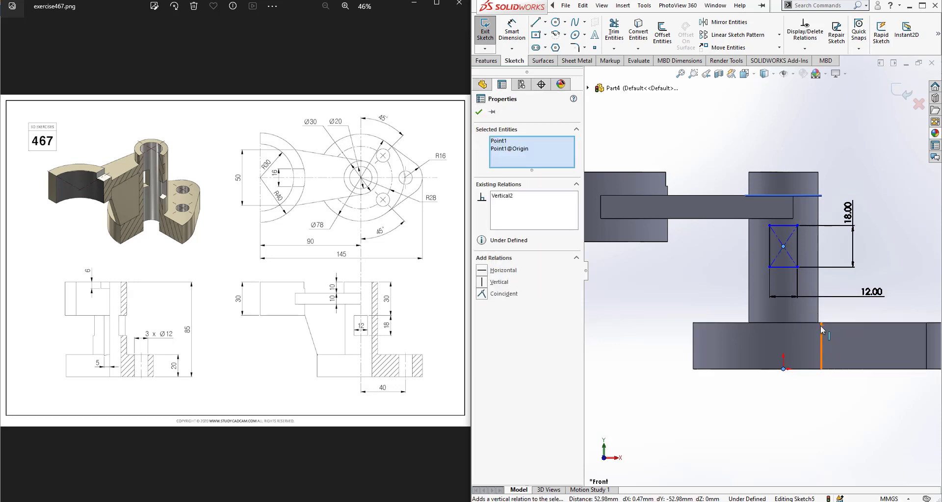
Dimension the rectangle's upper edge 30 mm below the cylinder's top edge.
right_click_drag(821, 325, 809, 275)
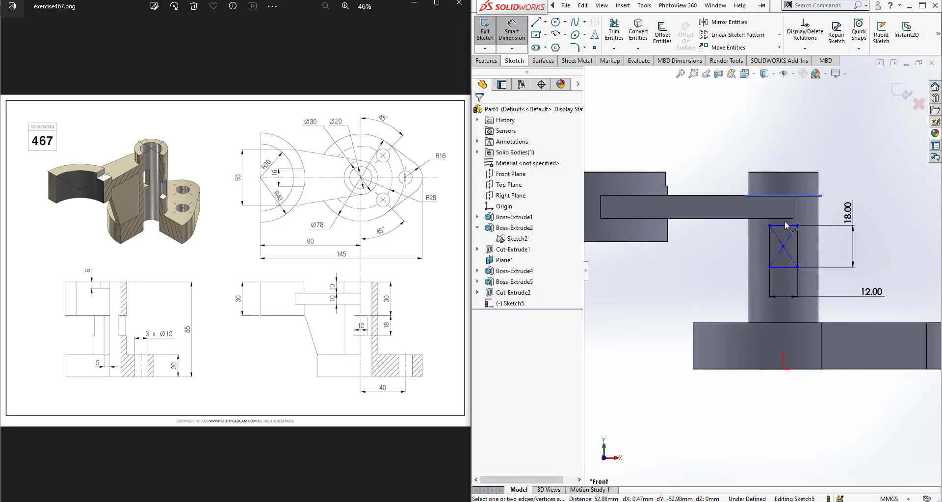
left_click(785, 226)
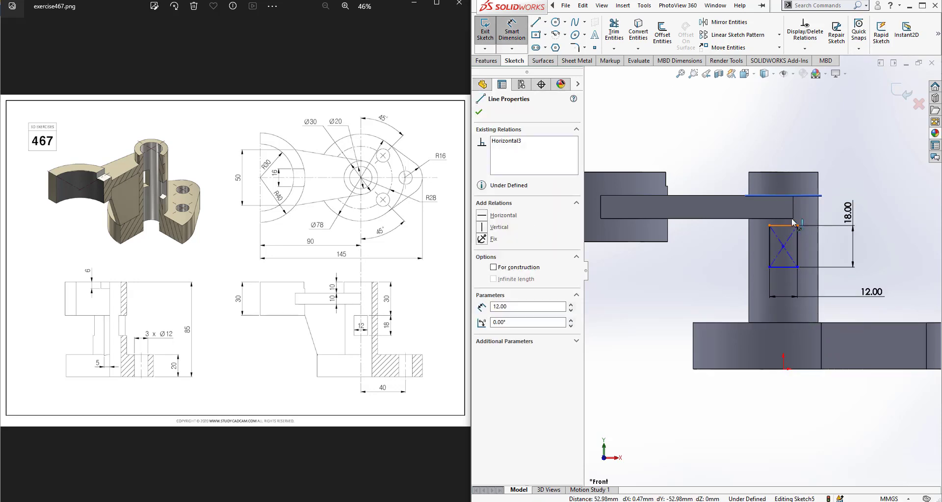
left_click(795, 173)
left_click(843, 123)
key("Return")
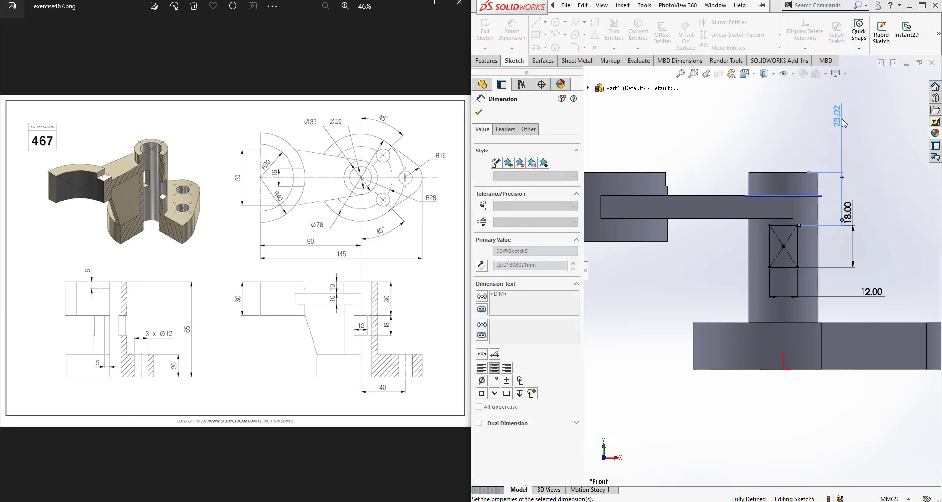
key("Escape")
Cut the rectangle through the cylinder in both directions with Through All - Both.
left_click(486, 61)
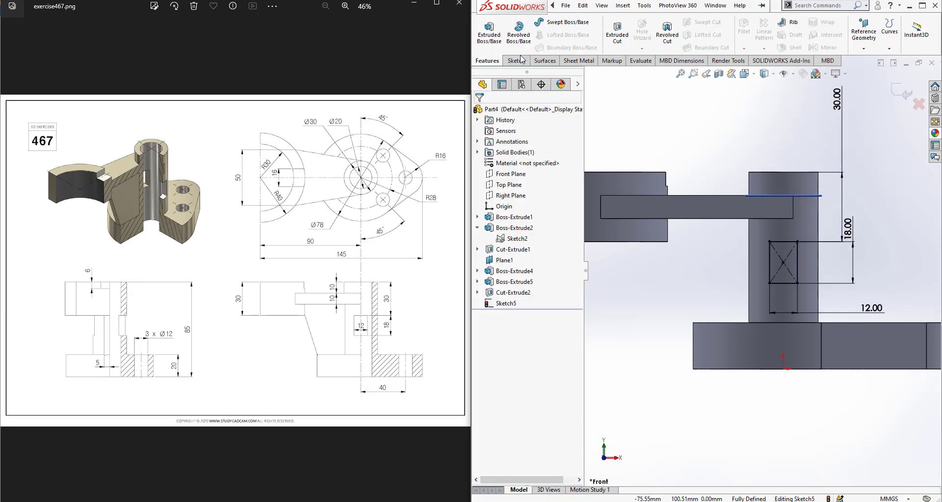
left_click(621, 40)
left_click(528, 171)
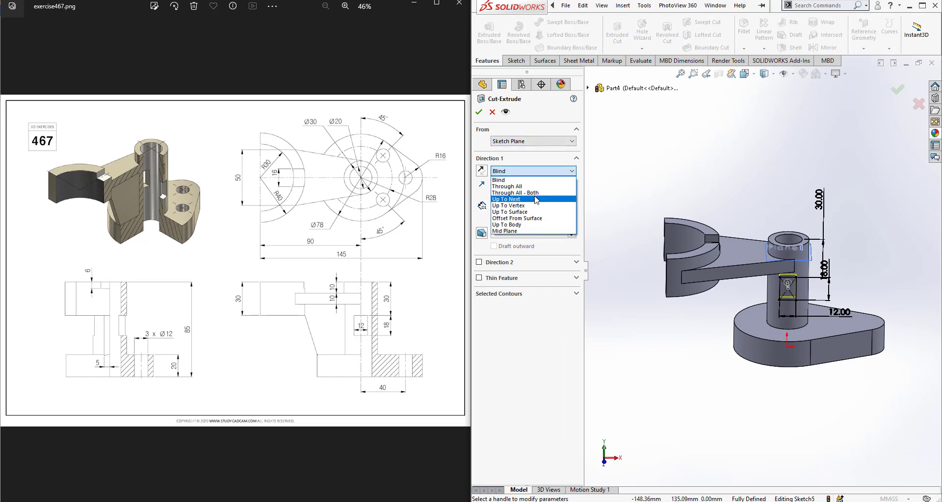
left_click(529, 185)
left_click(530, 170)
left_click(532, 192)
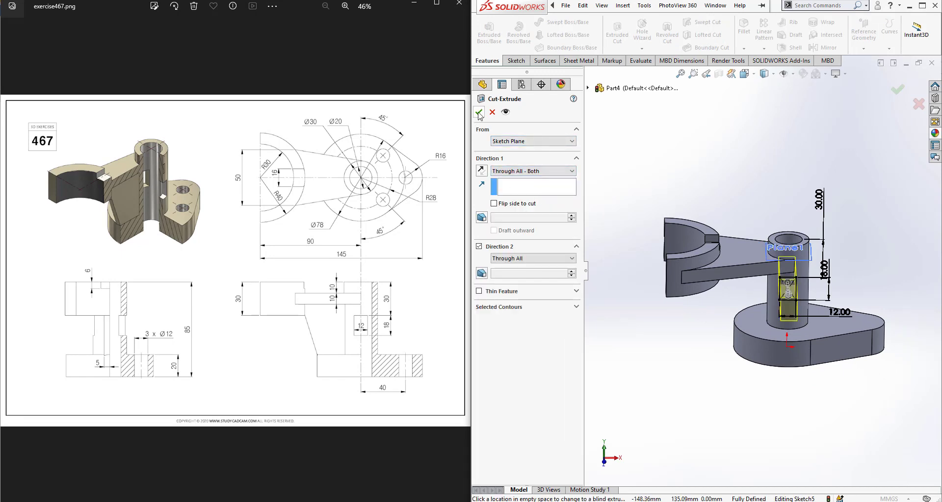
left_click(479, 113)
Sketch a closed rib profile on the Front Plane, bounded by the base plate, half ring, arm underside and cylinder.
left_click(512, 175)
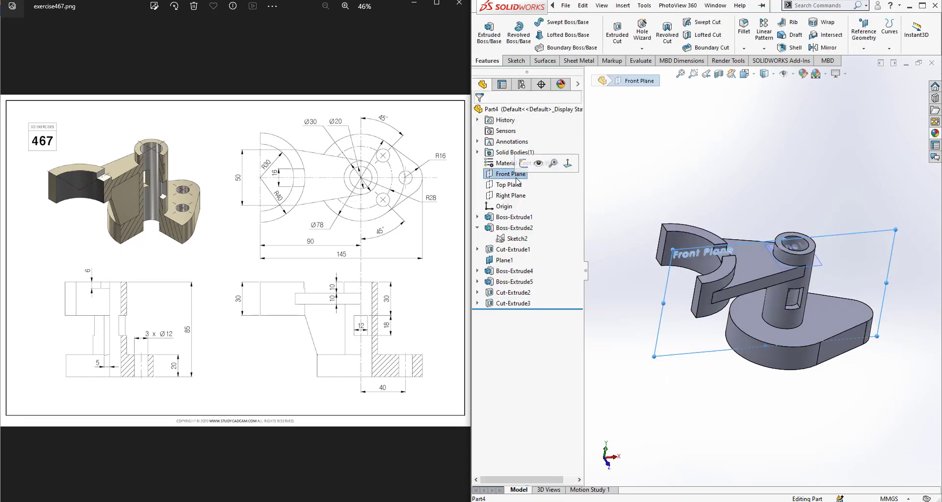
left_click(525, 168)
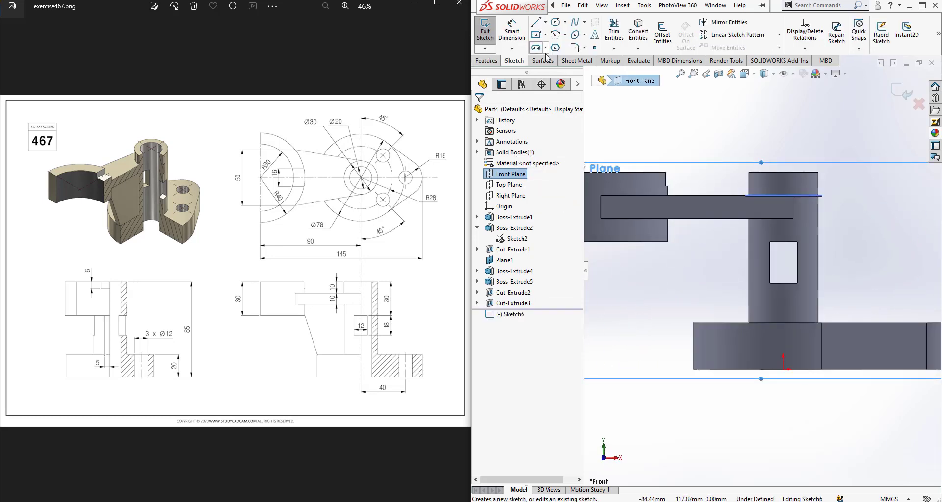
left_click(535, 22)
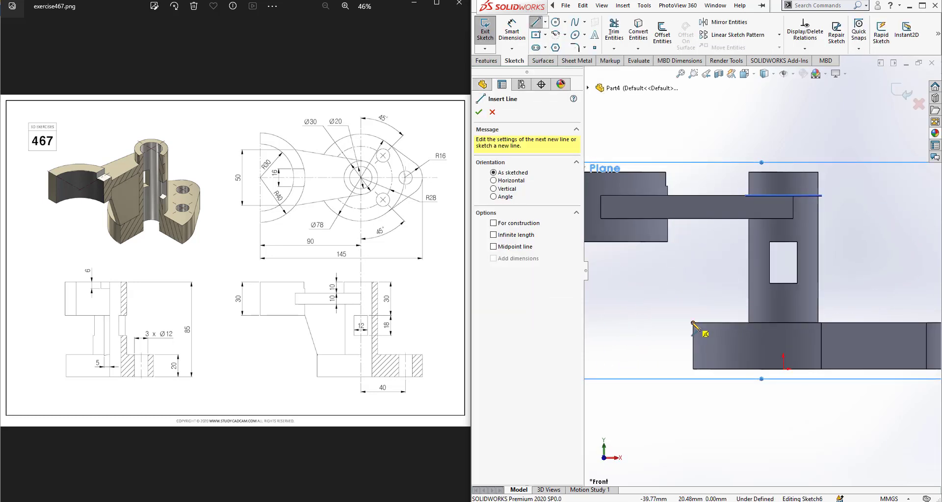
left_click(692, 323)
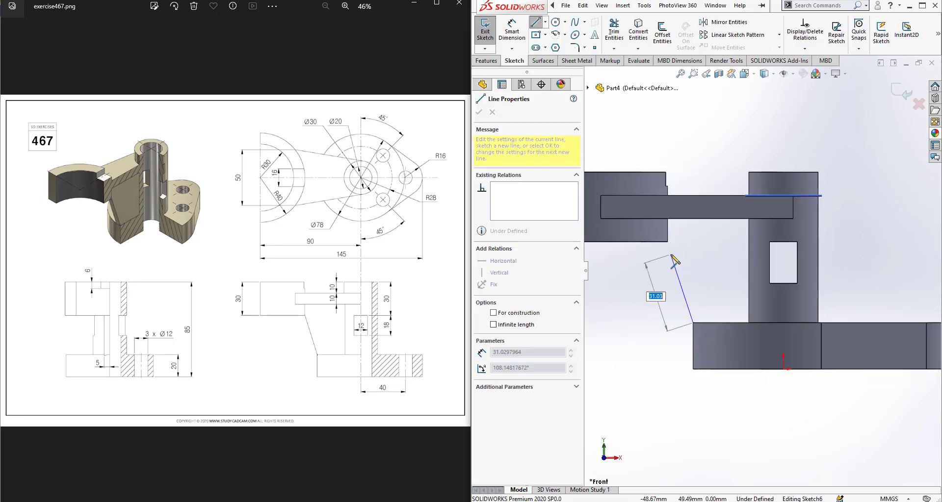
left_click(667, 218)
left_click(748, 218)
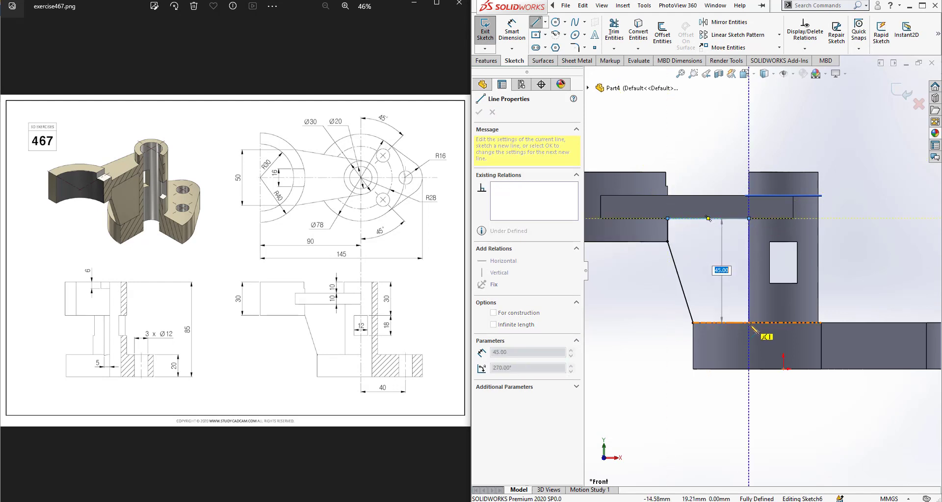
left_click(749, 323)
left_click(693, 323)
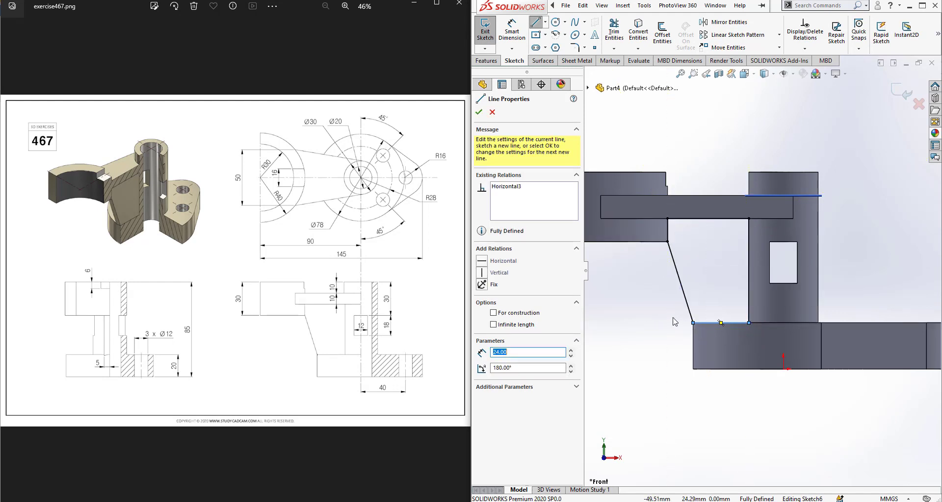
key("Escape")
Extrude the rib profile 5 mm with Mid Plane as a separate body, without merging the result.
left_click(486, 60)
left_click(489, 32)
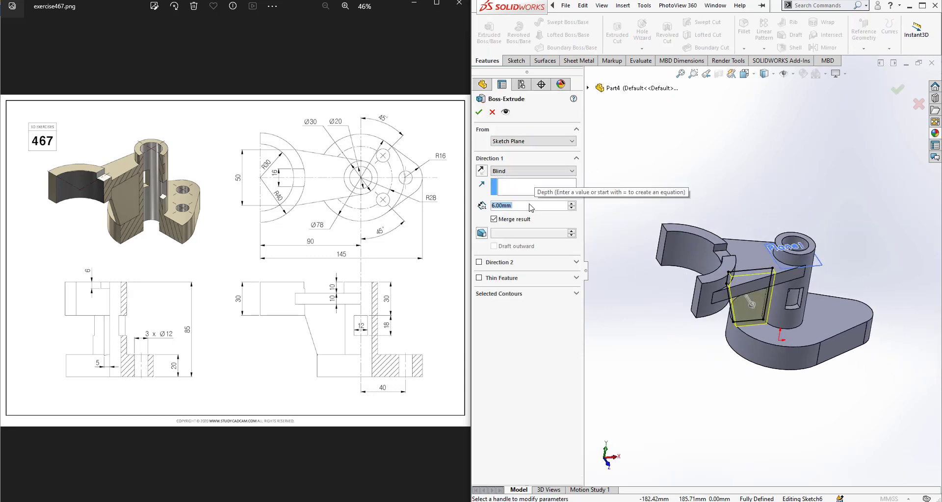
type("5")
left_click(533, 171)
left_click(520, 211)
scroll(733, 216, "down", 2)
middle_click_drag(743, 232, 732, 213)
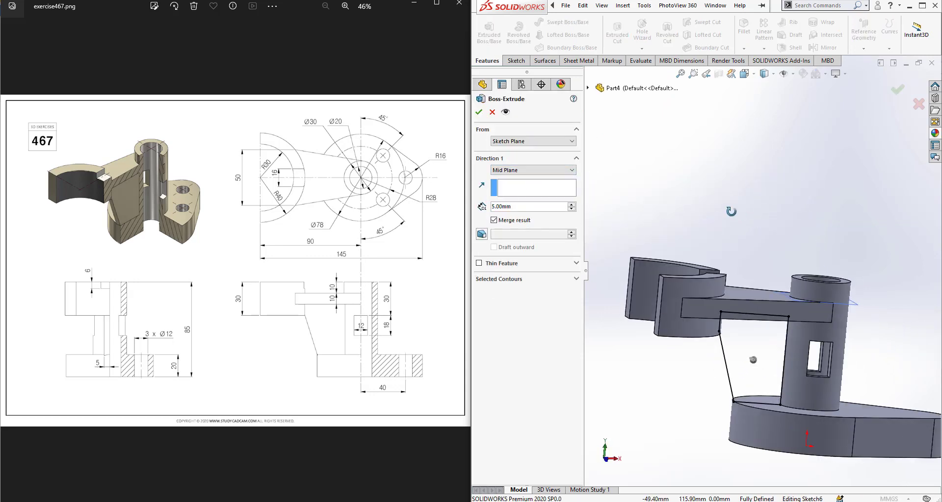
left_click(494, 220)
left_click(478, 113)
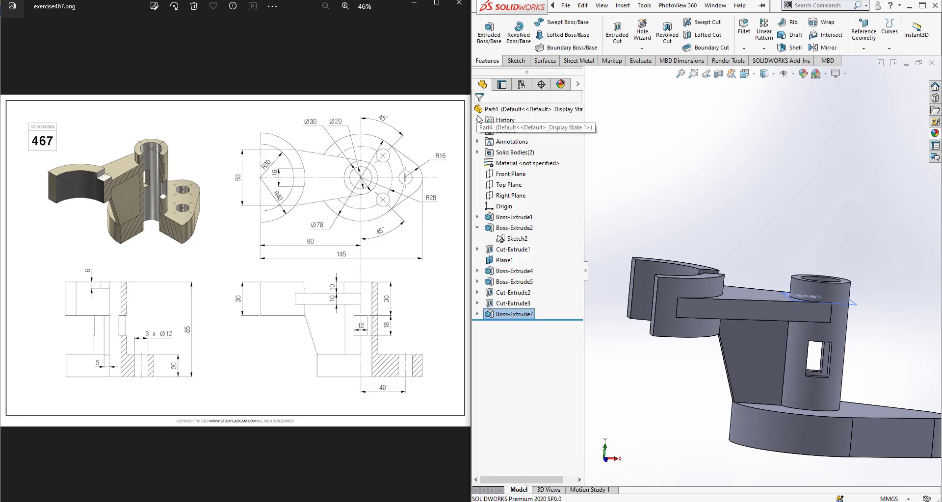
Sketch a 56 mm diameter circle centred on the origin on the base plate's top face.
middle_click_drag(784, 182, 811, 419)
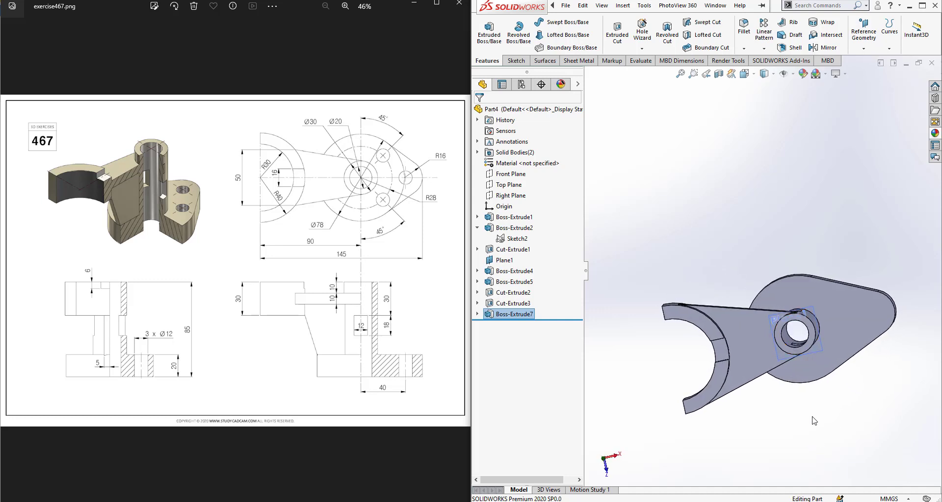
left_click(516, 61)
left_click(485, 32)
left_click(795, 301)
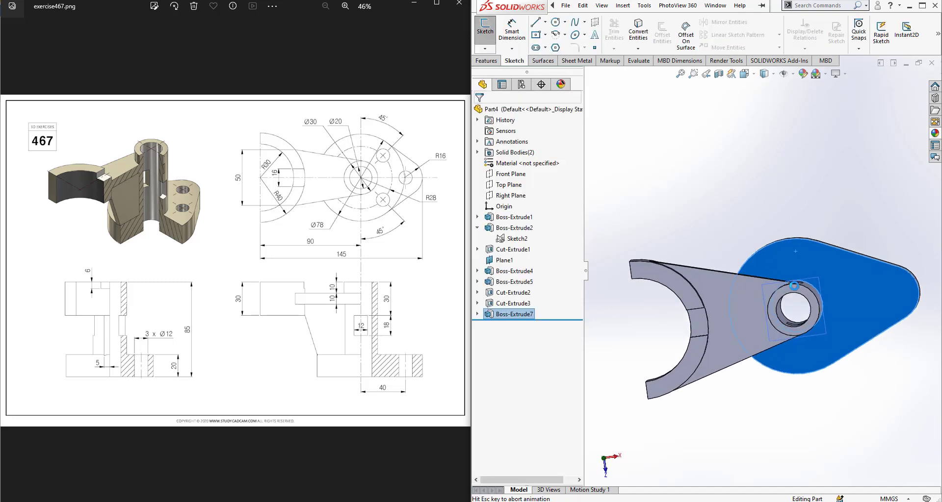
scroll(888, 322, "down", 2)
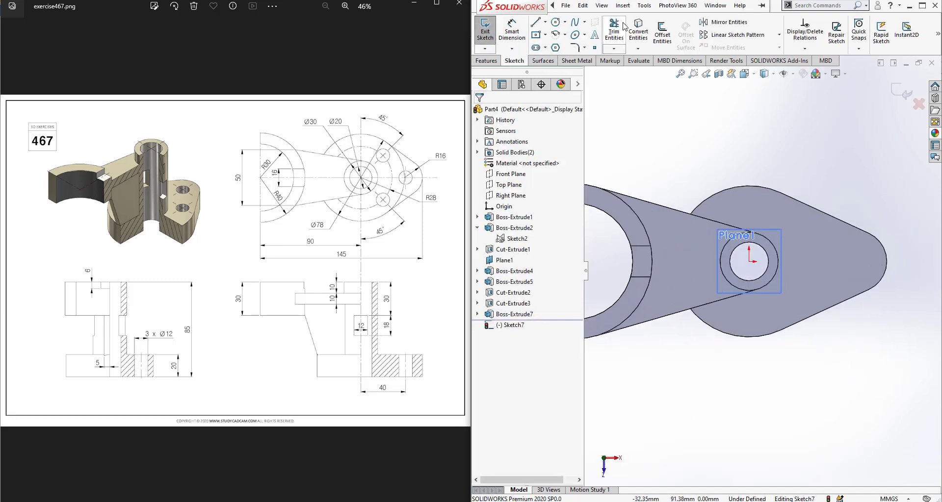
left_click(555, 23)
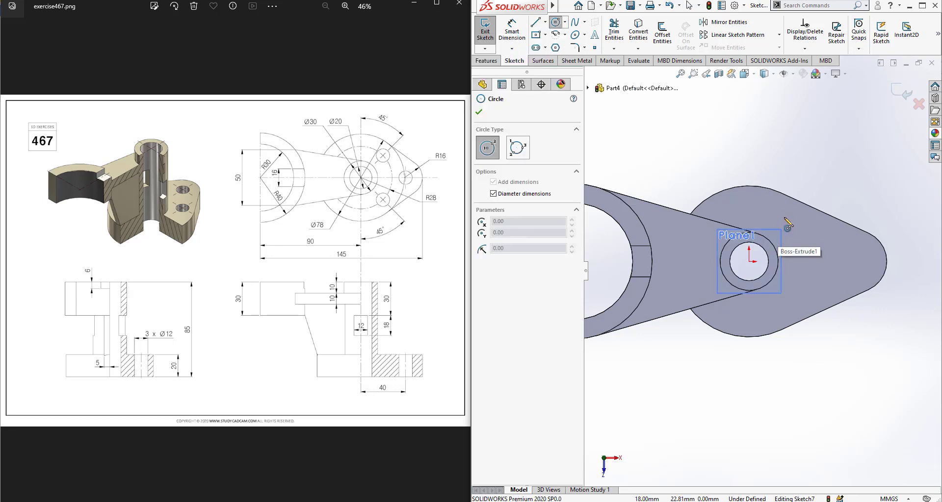
left_click(749, 261)
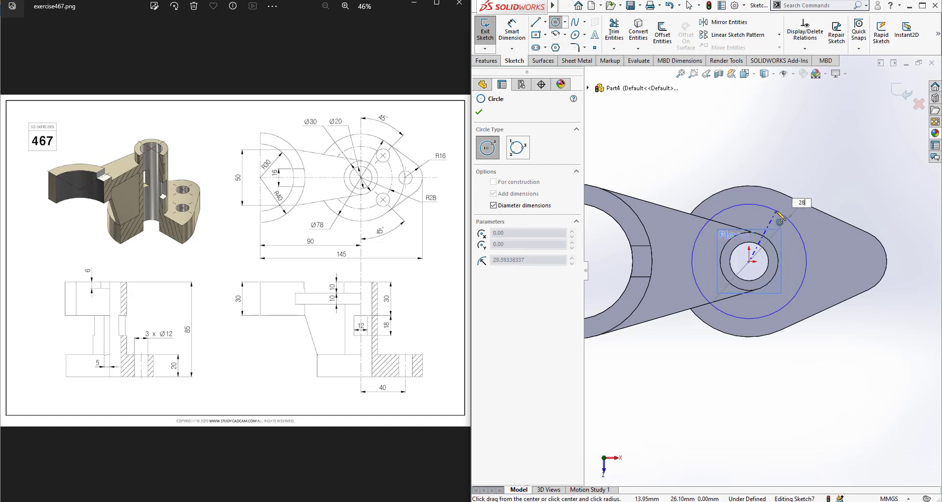
key("Return")
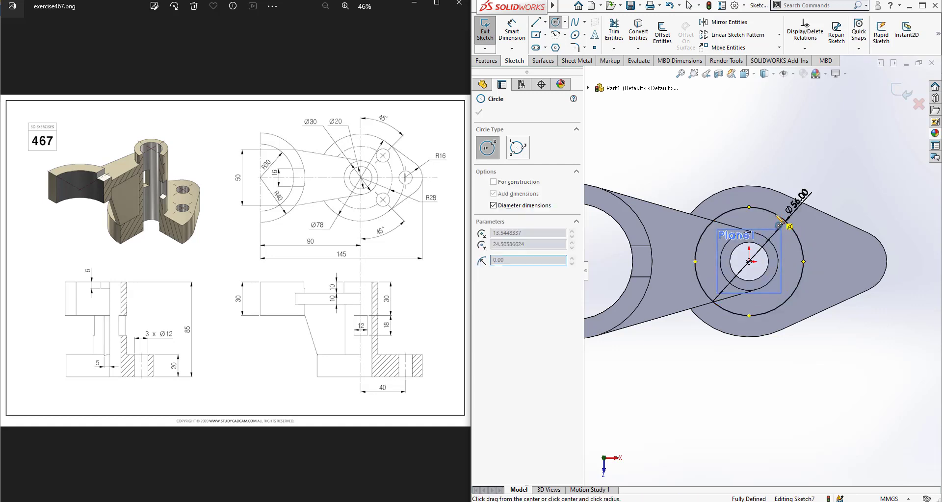
Add two 12 mm diameter circles, one on the 56 mm circle and one level with the origin towards the plate's narrow end.
type("12")
key("Return")
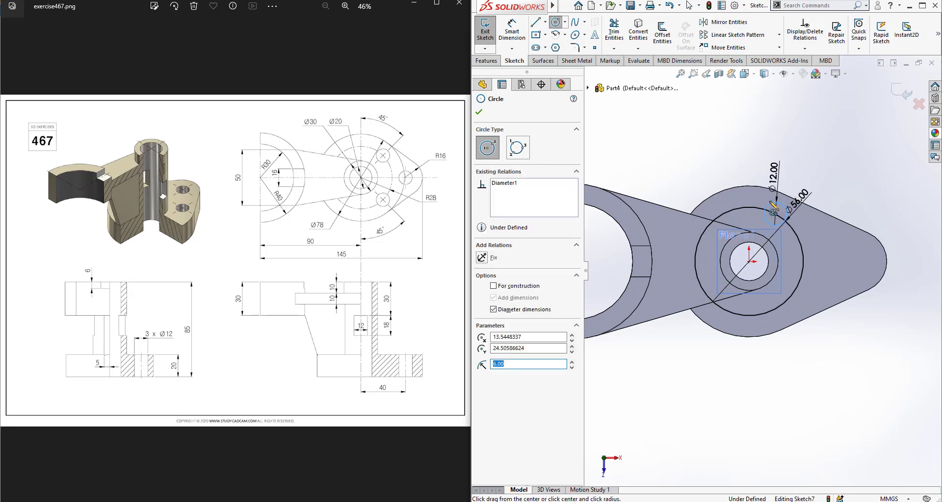
left_click(816, 262)
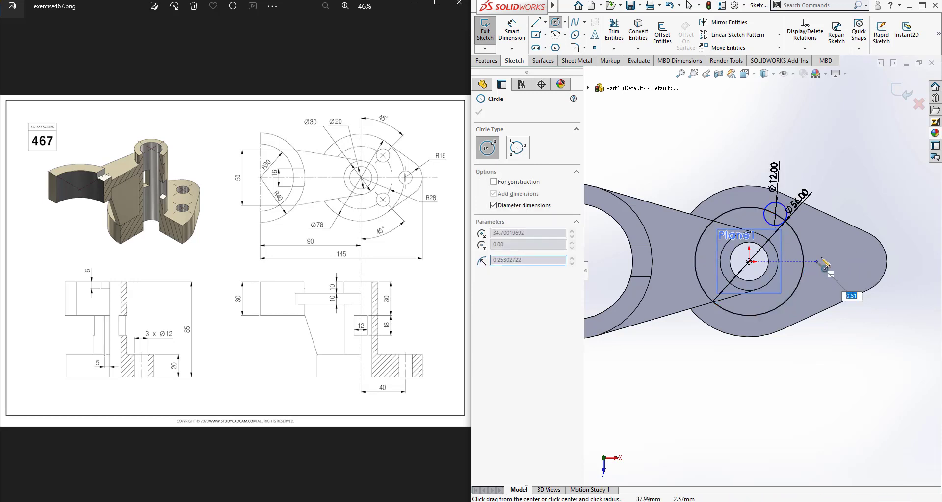
left_click(828, 260)
key("Escape")
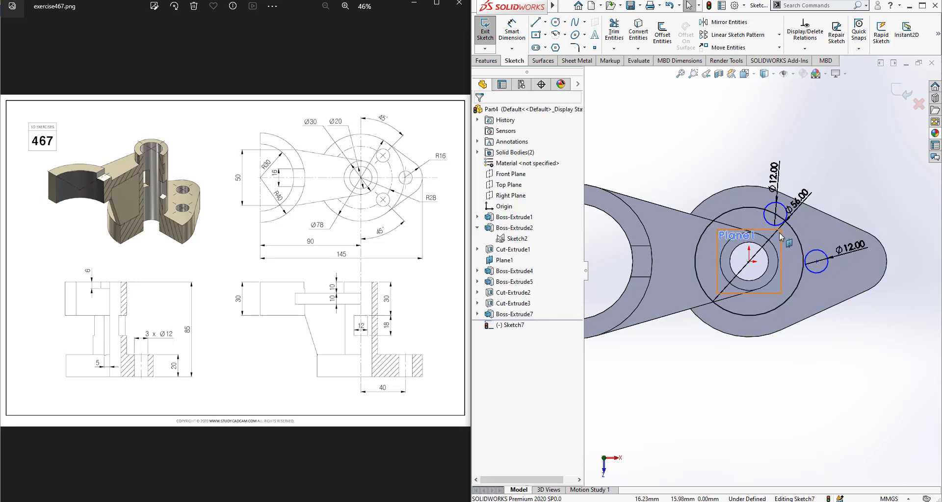
Draw a horizontal construction centerline from the origin to the center of the 12 mm circle near the plate's narrow end.
scroll(795, 244, "down", 2)
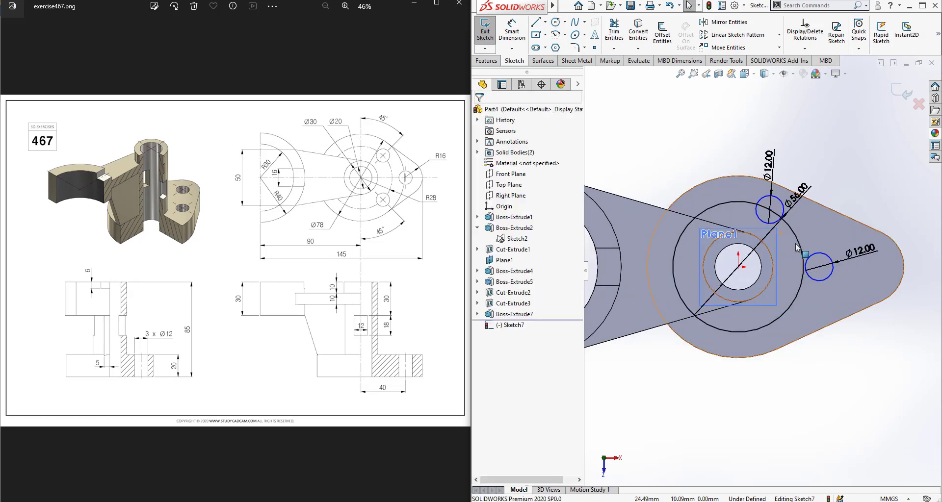
left_click(544, 22)
left_click(557, 43)
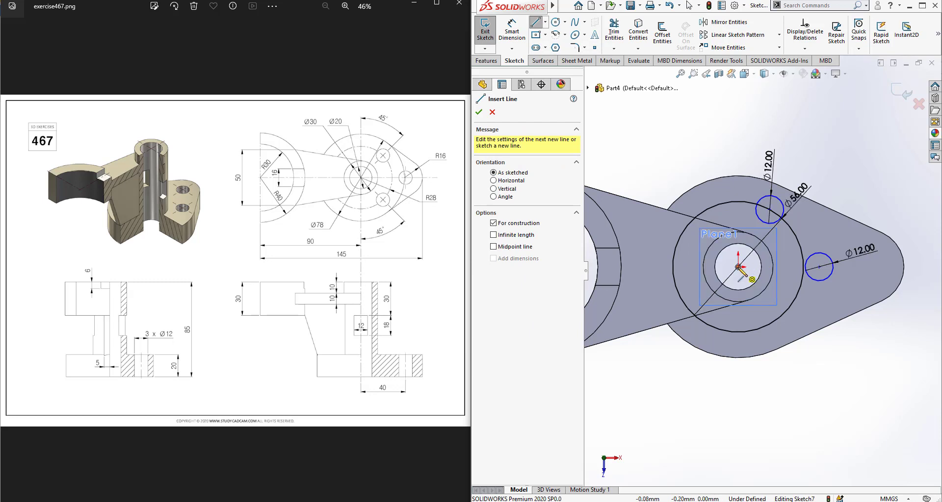
left_click(738, 267)
left_click(819, 267)
key("Escape")
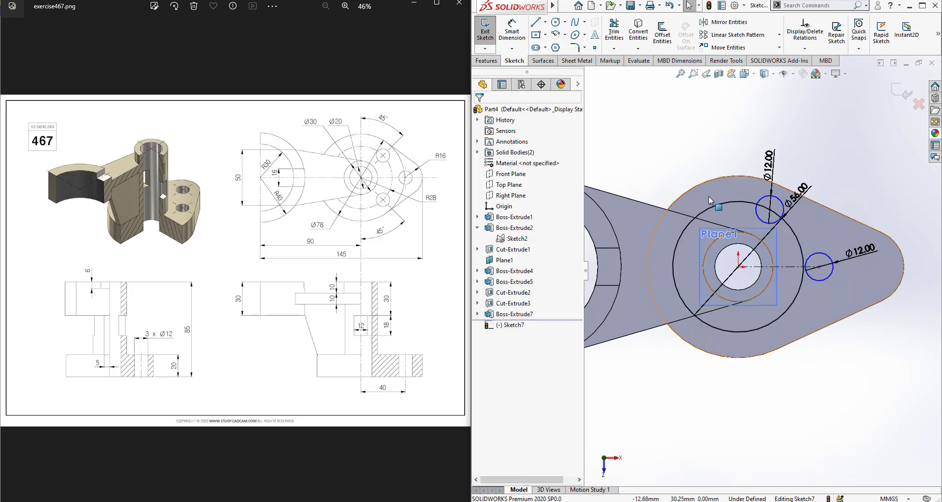
Draw a second centerline from the origin to the center of the 12 mm circle lying on the 56 mm circle.
left_click(545, 22)
left_click(556, 57)
left_click(545, 22)
left_click(557, 46)
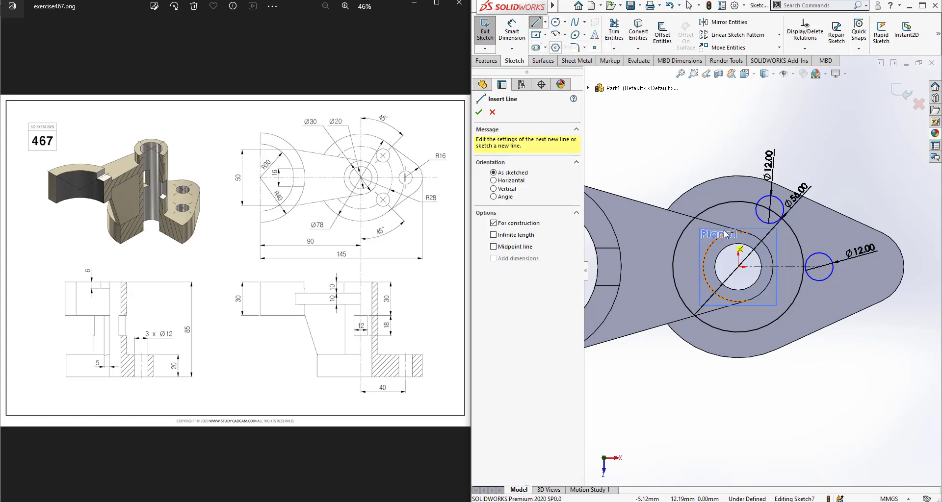
left_click(739, 266)
left_click(770, 210)
key("Escape")
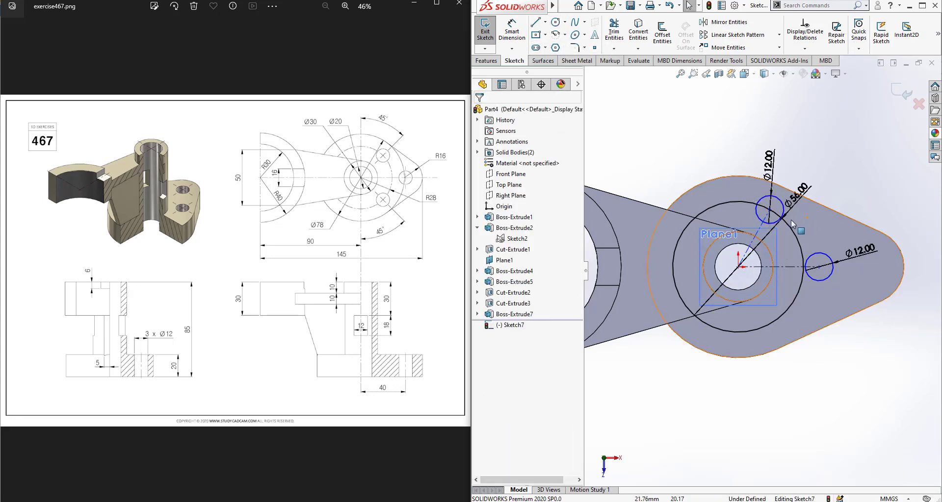
Dimension the angle between the two centerlines as 45 degrees.
right_click_drag(797, 231, 780, 202)
left_click(757, 235)
left_click(787, 267)
left_click(857, 169)
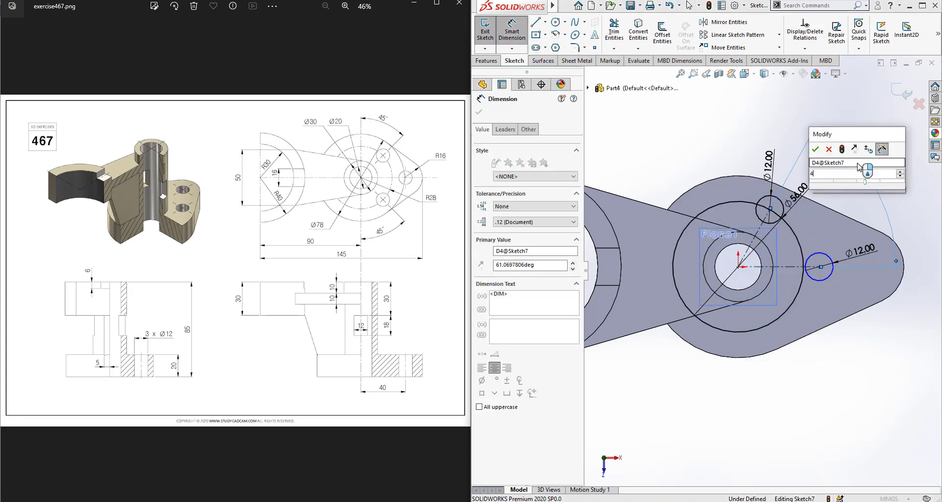
key("Return")
Dimension the distance from the origin to the narrow-end circle's center as 40 mm.
scroll(848, 254, "up", 2)
scroll(756, 280, "down", 4)
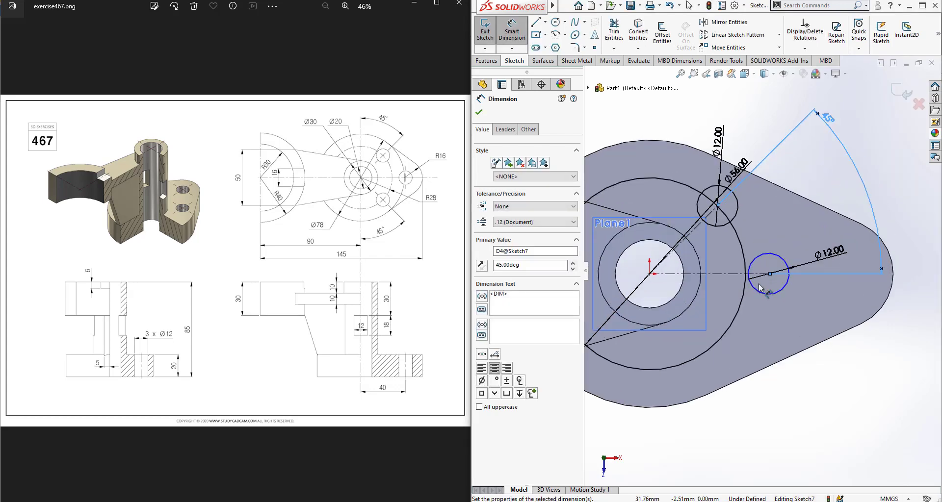
left_click(787, 274)
left_click(649, 274)
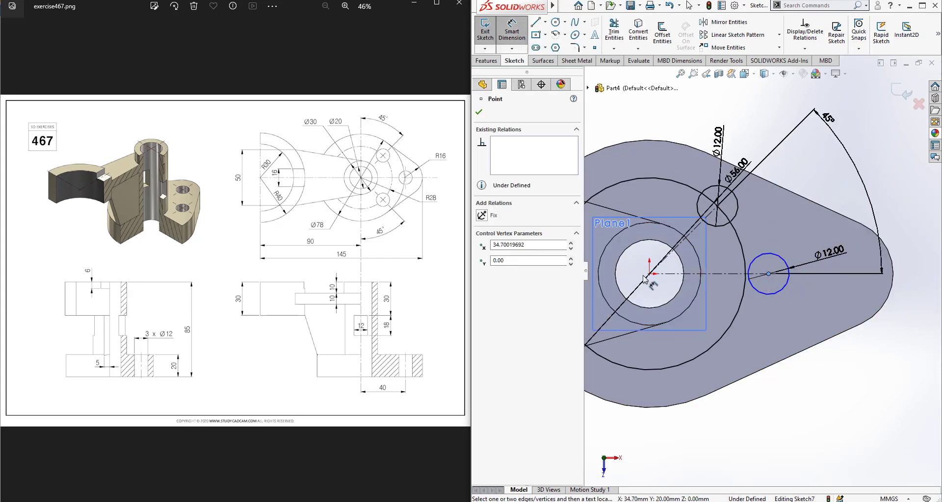
left_click(858, 423)
type("40")
key("Return")
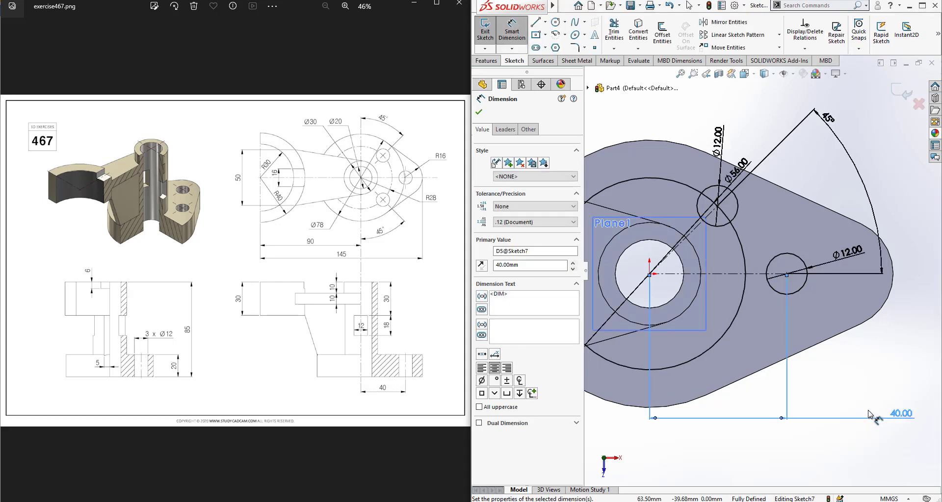
Convert the 56 mm circle to construction geometry.
key("Escape")
scroll(763, 270, "up", 2)
left_click(739, 317)
left_click(735, 230)
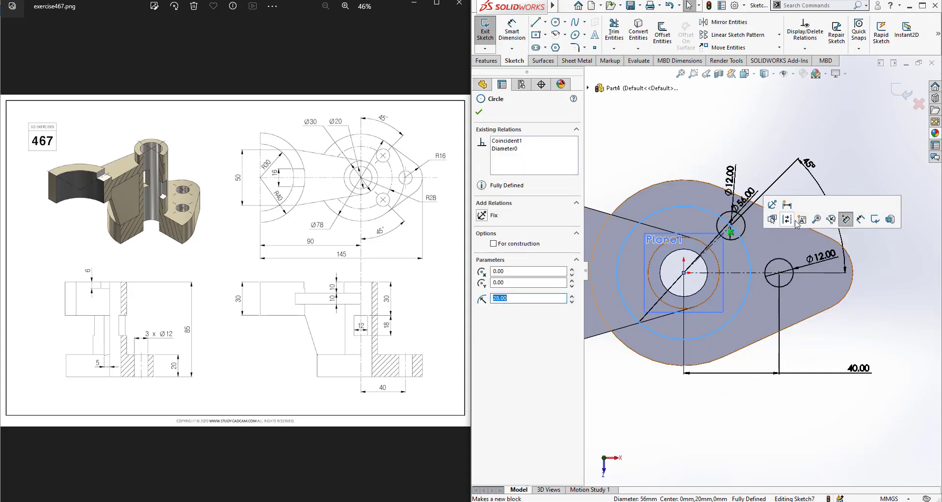
left_click(493, 244)
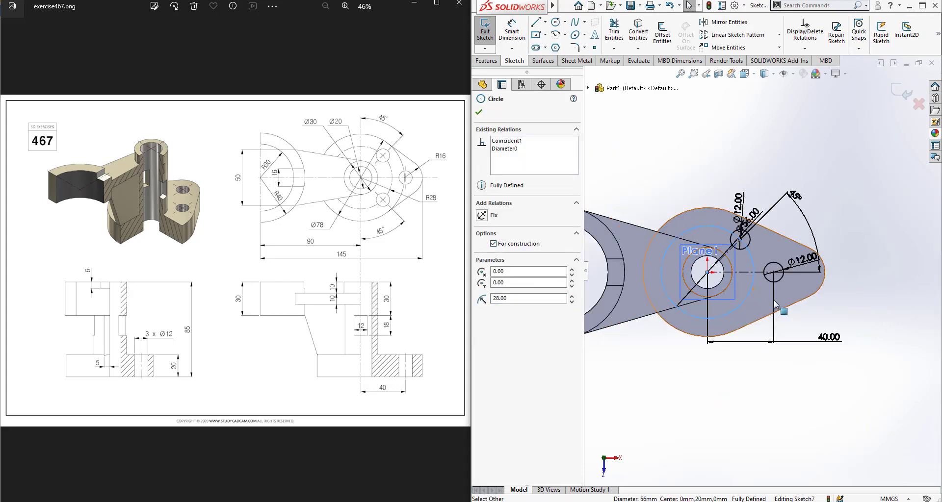
key("Escape")
Mirror the 12 mm circle on the 56 mm construction circle about the horizontal centerline, keeping the original.
left_click(729, 23)
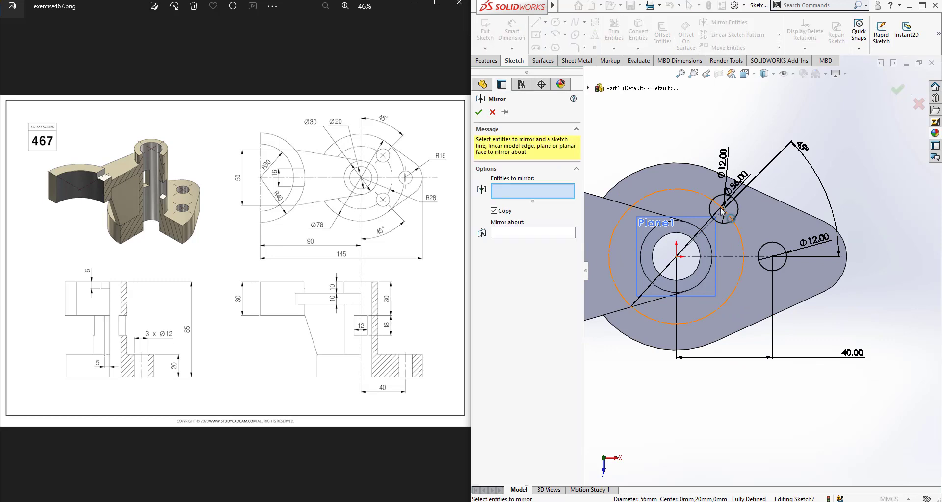
left_click(736, 214)
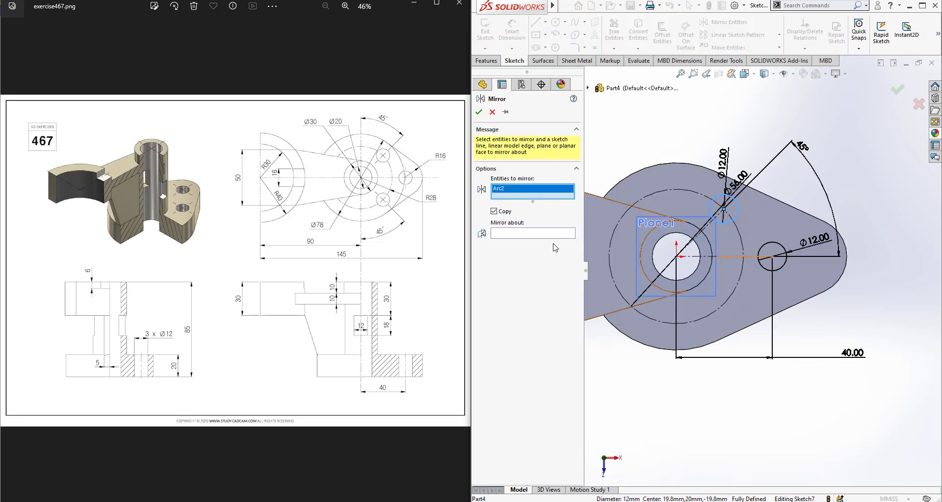
left_click(549, 234)
left_click(753, 256)
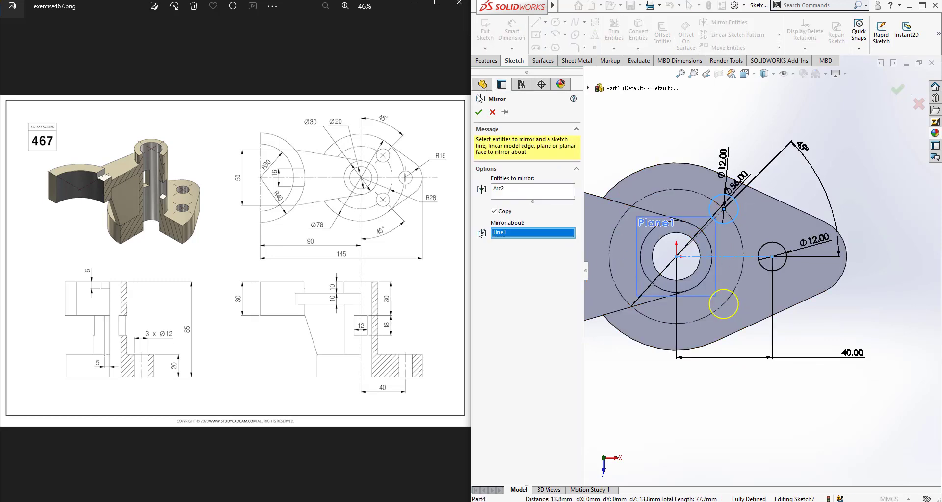
left_click(479, 111)
Finish the sketch and use Extruded Cut to cut the three 12 mm holes through the base plate.
left_click(485, 31)
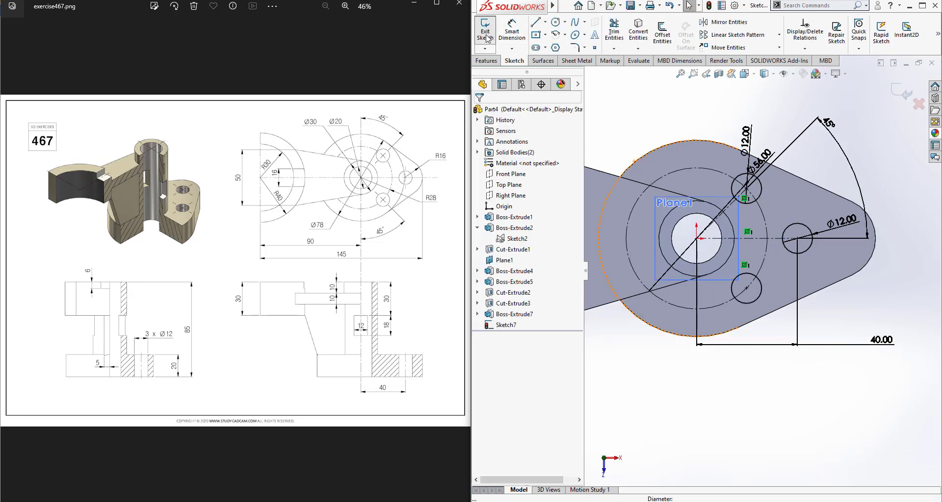
left_click(482, 61)
left_click(617, 33)
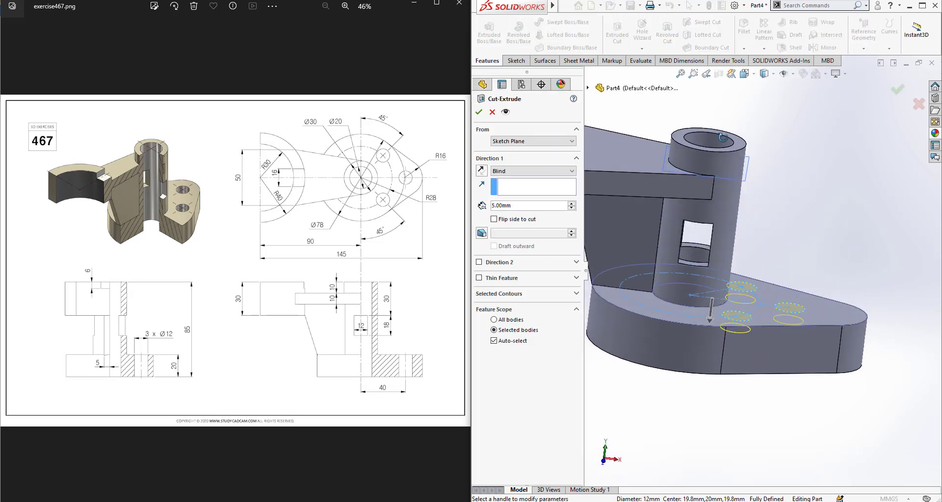
left_click(507, 170)
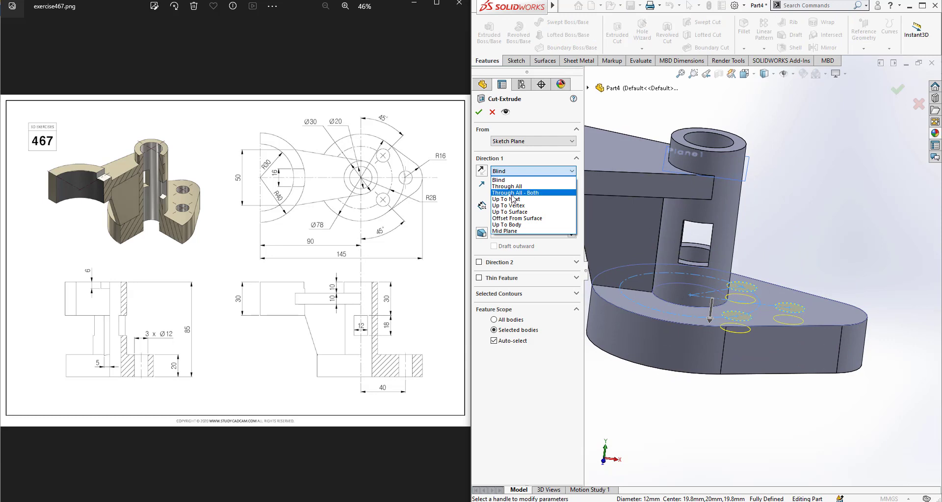
left_click(512, 200)
left_click(478, 112)
middle_click_drag(687, 343, 714, 261)
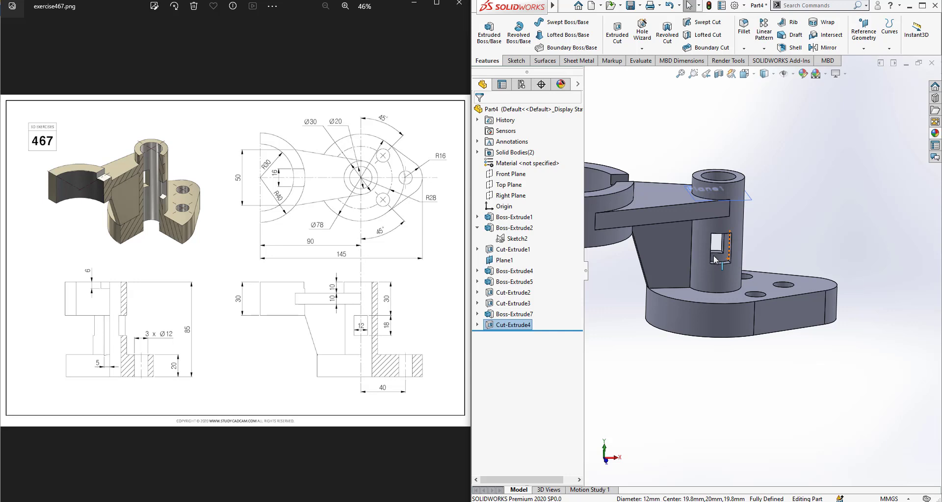
middle_click_drag(718, 322, 688, 369)
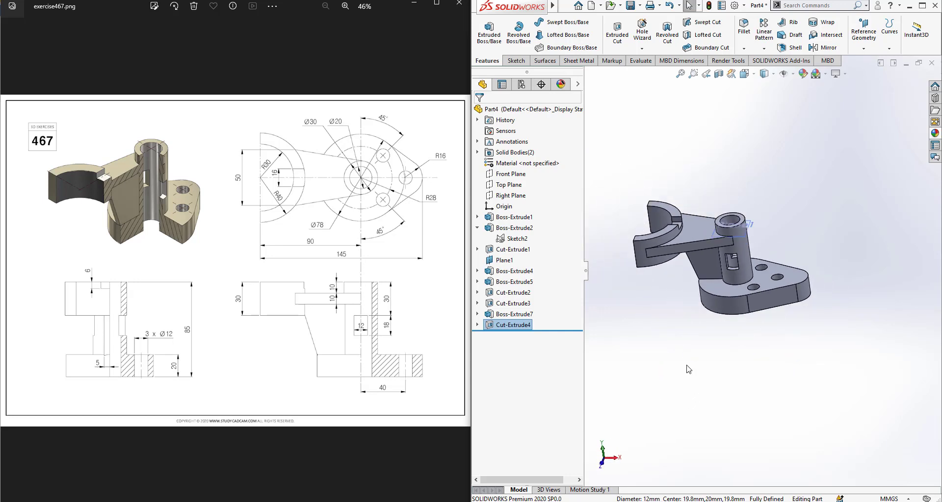
middle_click_drag(666, 338, 689, 331)
scroll(691, 330, "down", 2)
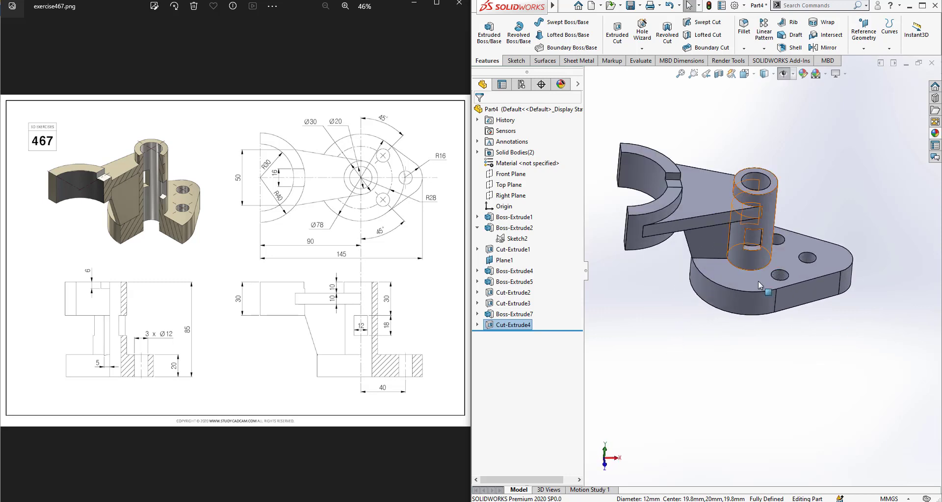